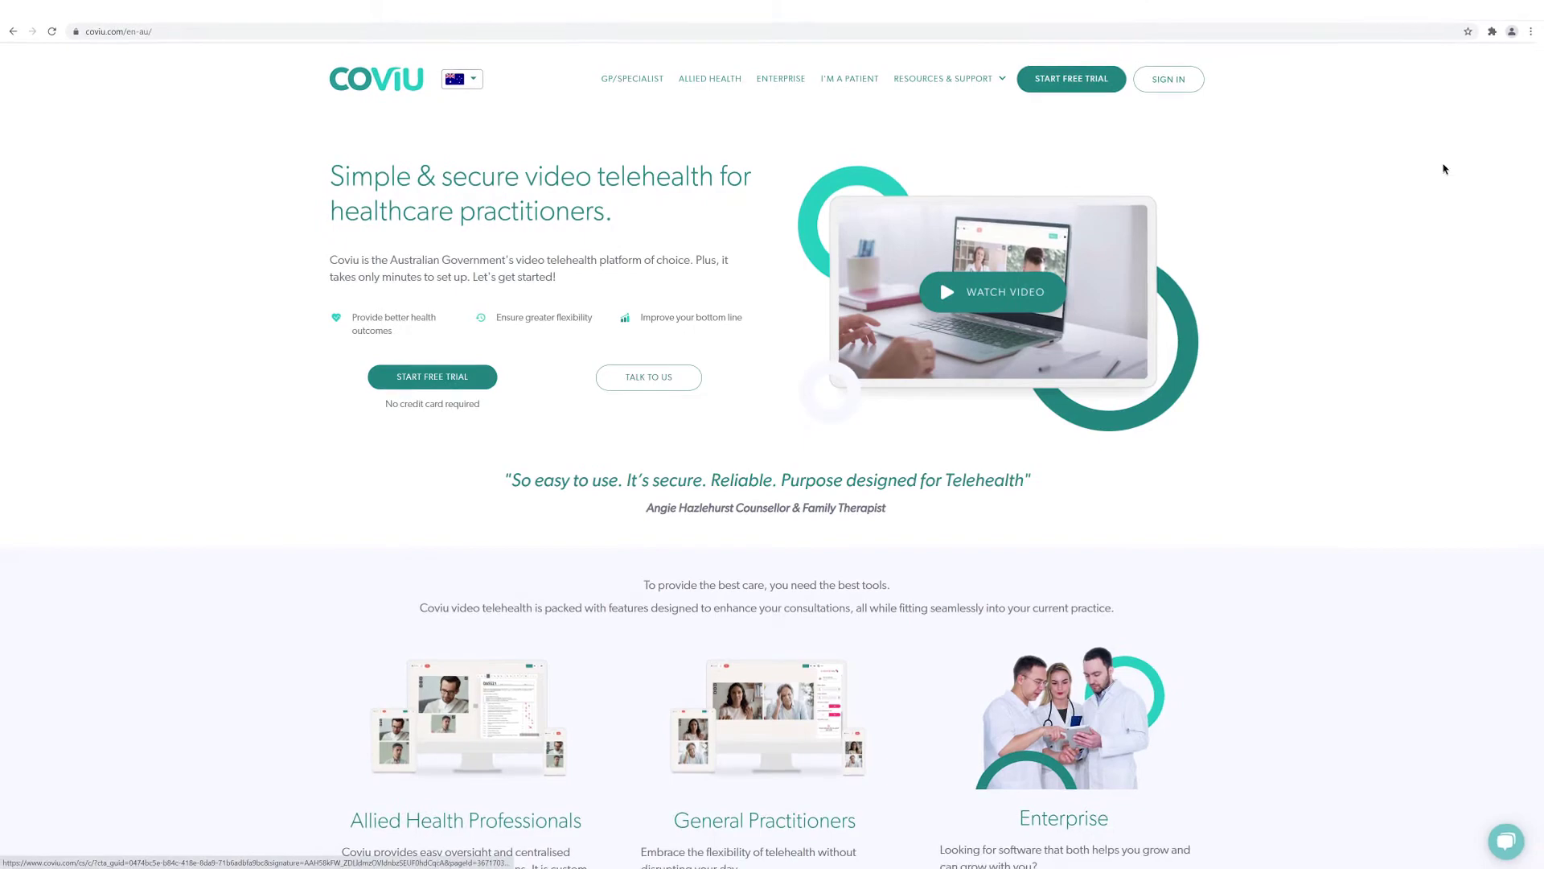
Bookmark the Coviu sign-in page and log in with the account email and password.
{"action": "left_click", "coordinate": [1180, 83]}
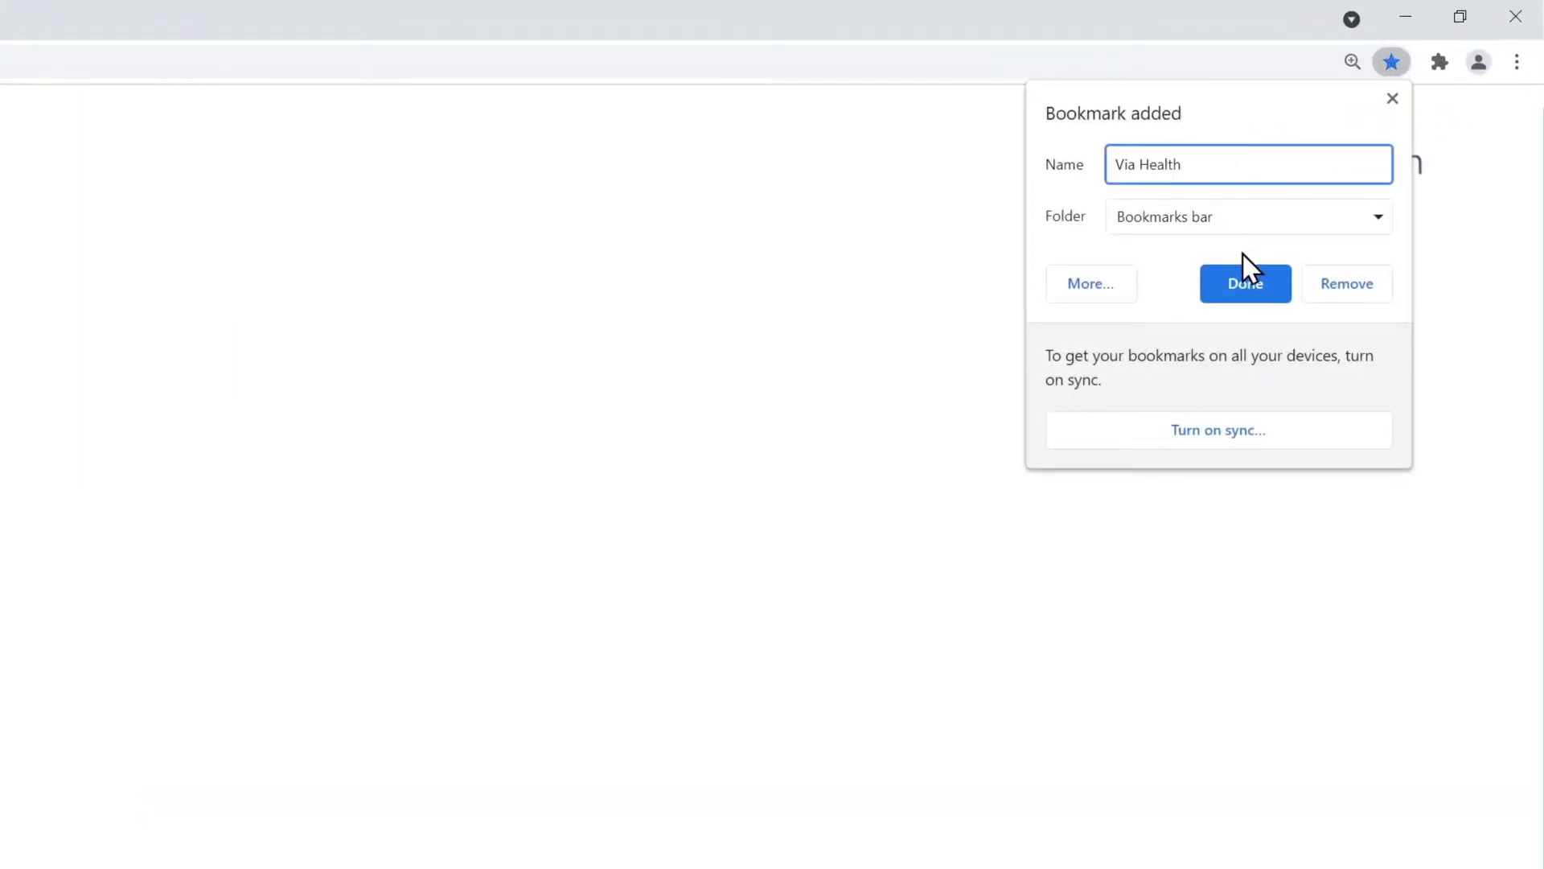
{"action": "left_click", "coordinate": [1248, 285]}
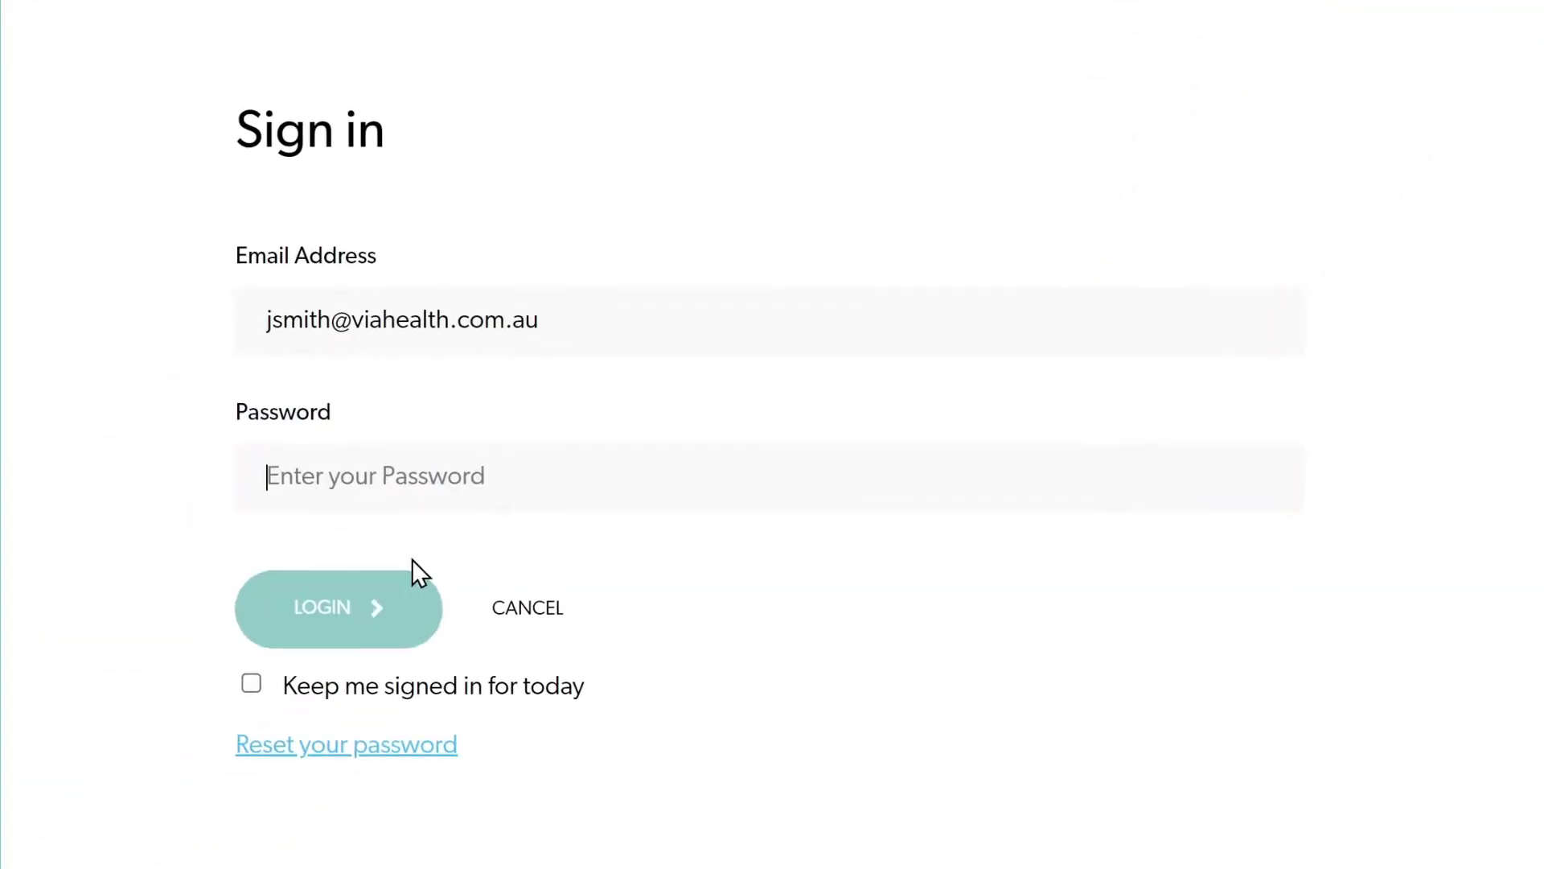
{"action": "type", "text": "••••"}
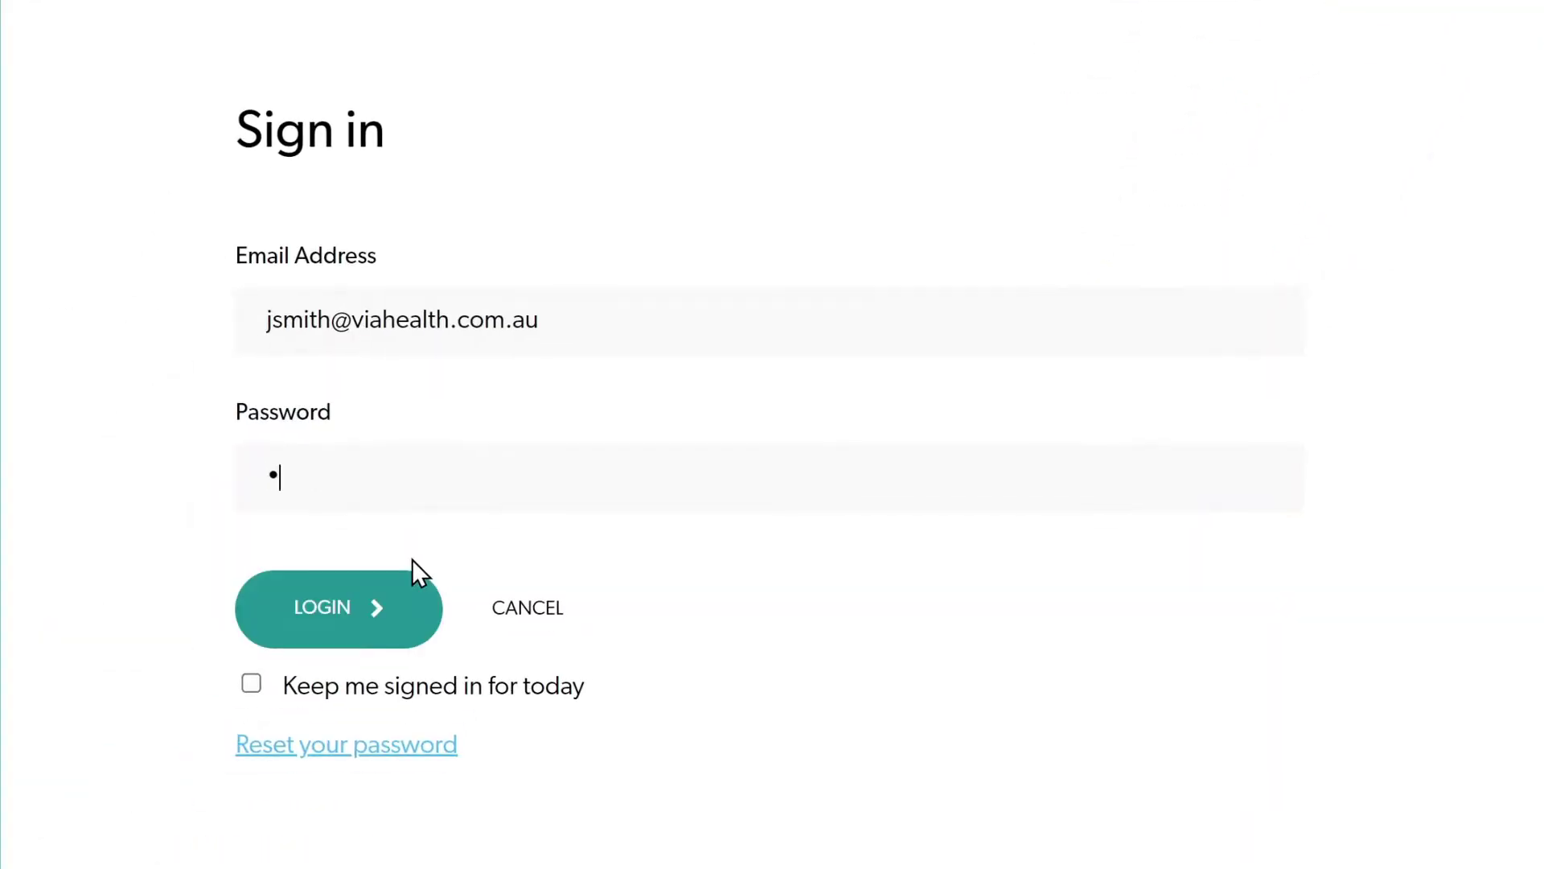
{"action": "type", "text": "•••••••"}
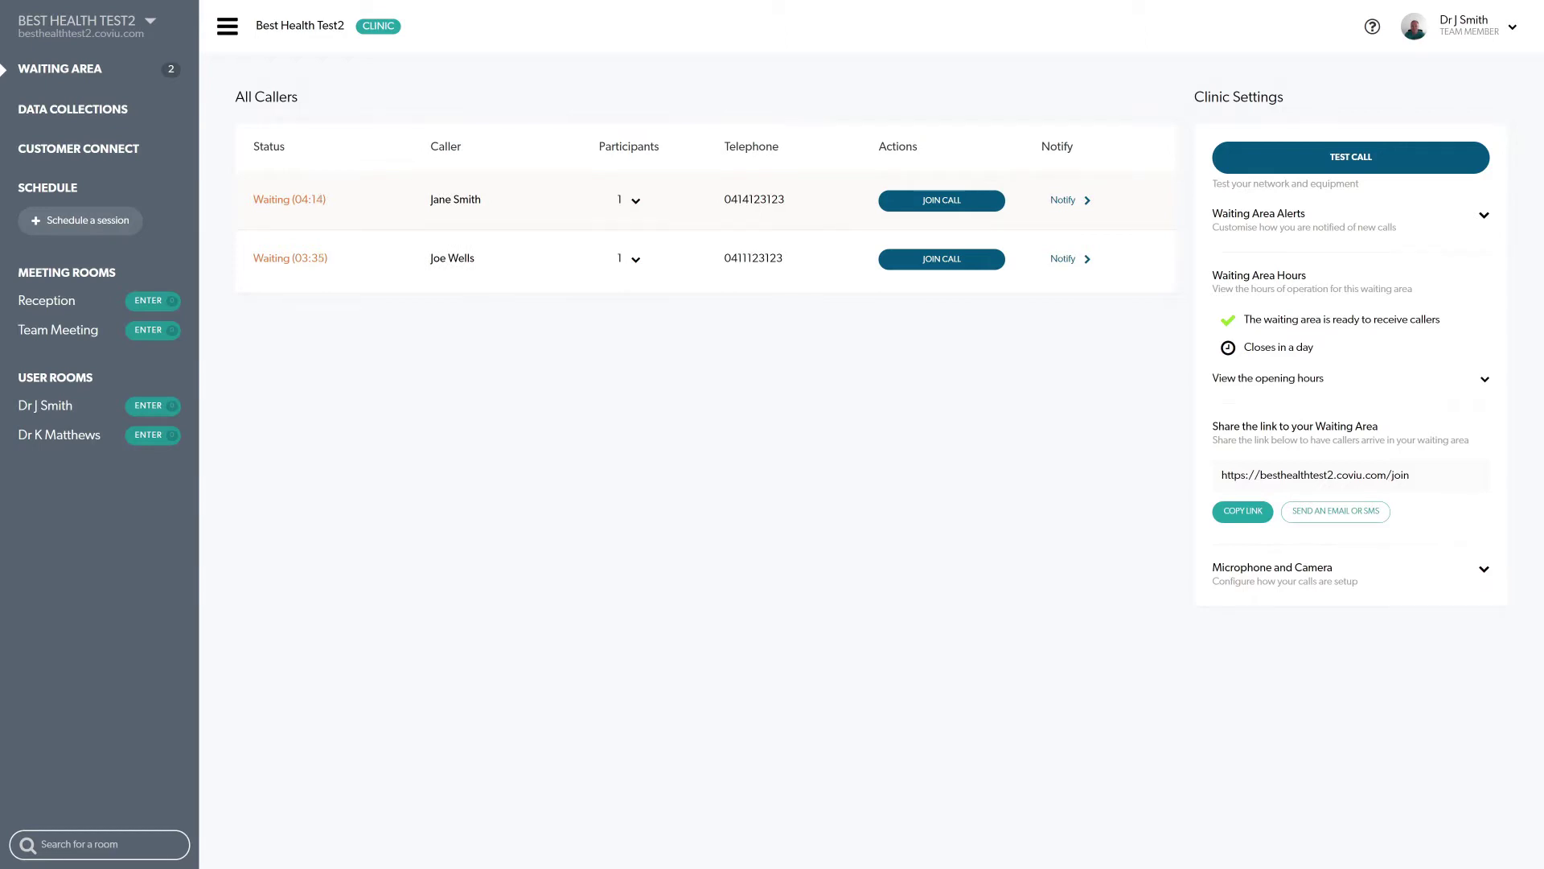
Copy the personal room link, view Team Meeting, and return to the Waiting Area dashboard.
{"action": "left_click", "coordinate": [1348, 477]}
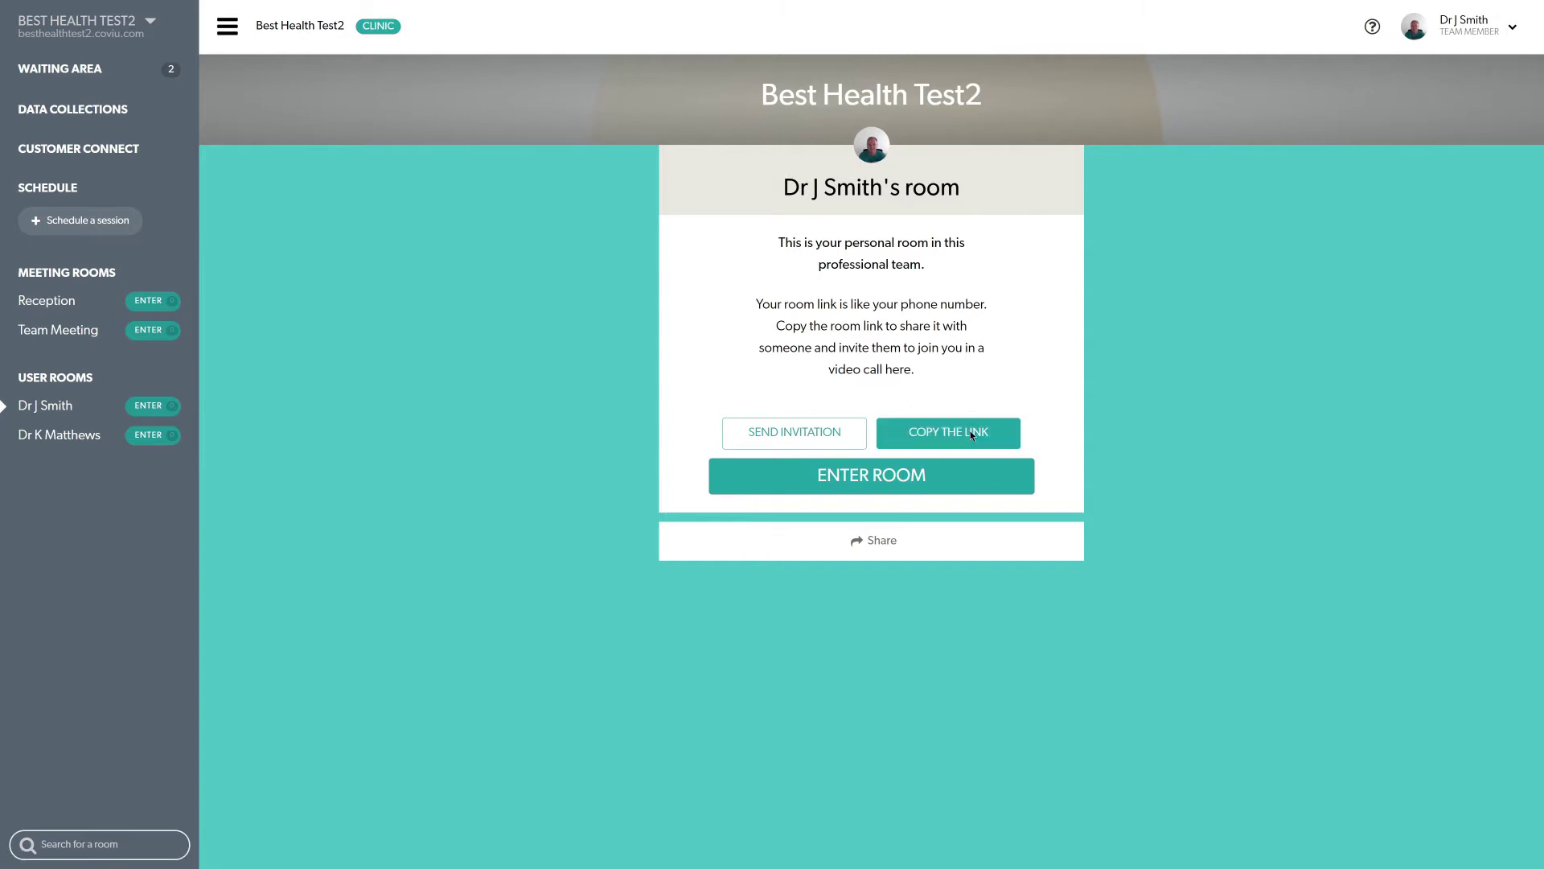
{"action": "left_click", "coordinate": [970, 431]}
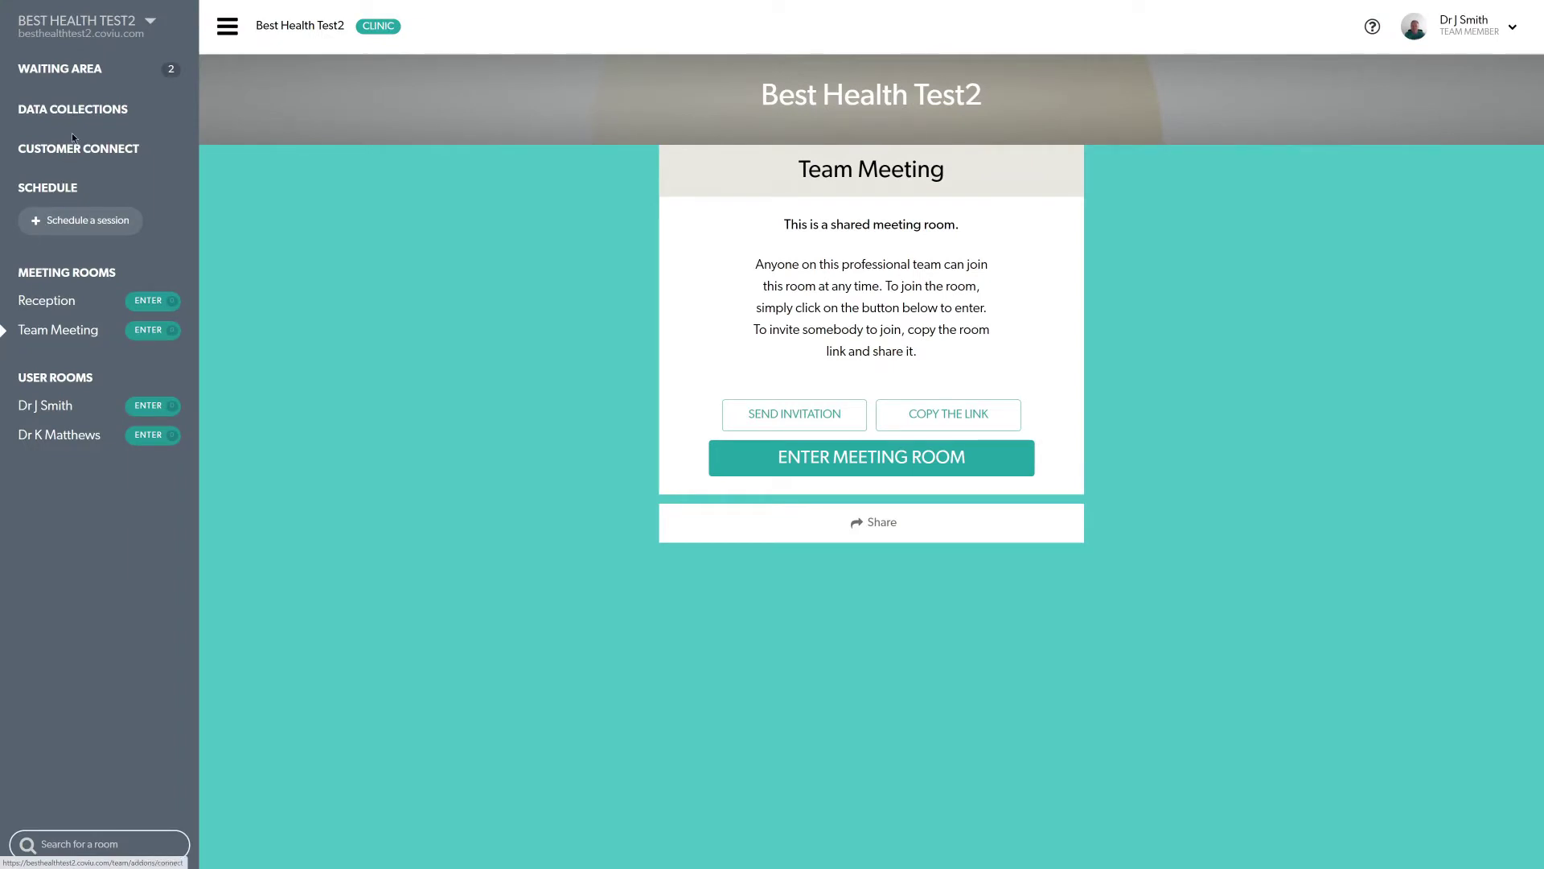
{"action": "left_click", "coordinate": [95, 70]}
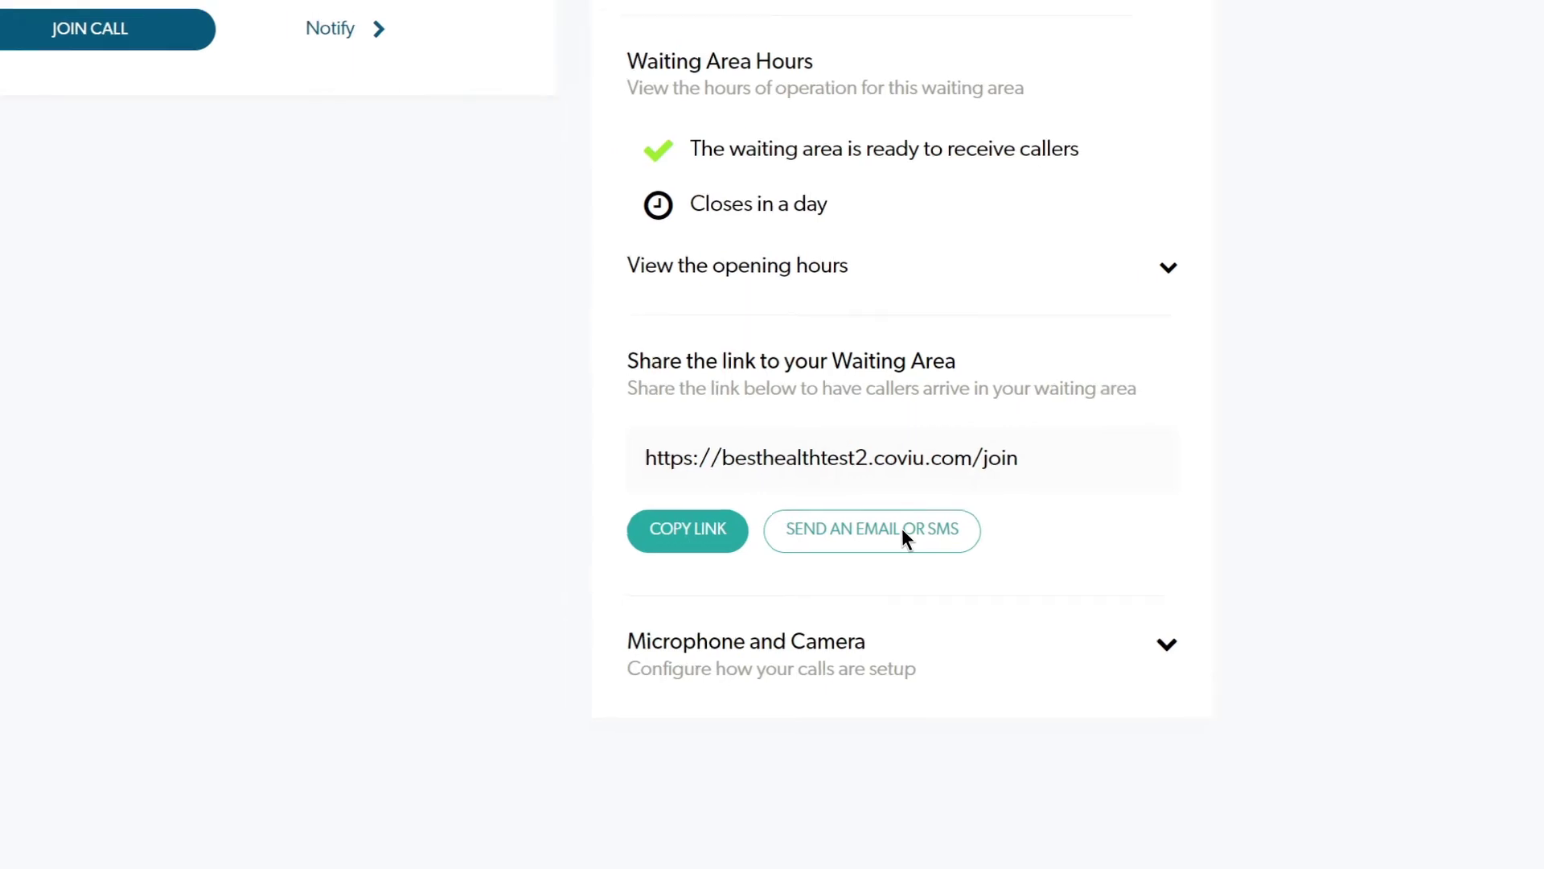
Email a waiting-area invitation to the recipient's email address.
{"action": "left_click", "coordinate": [880, 526]}
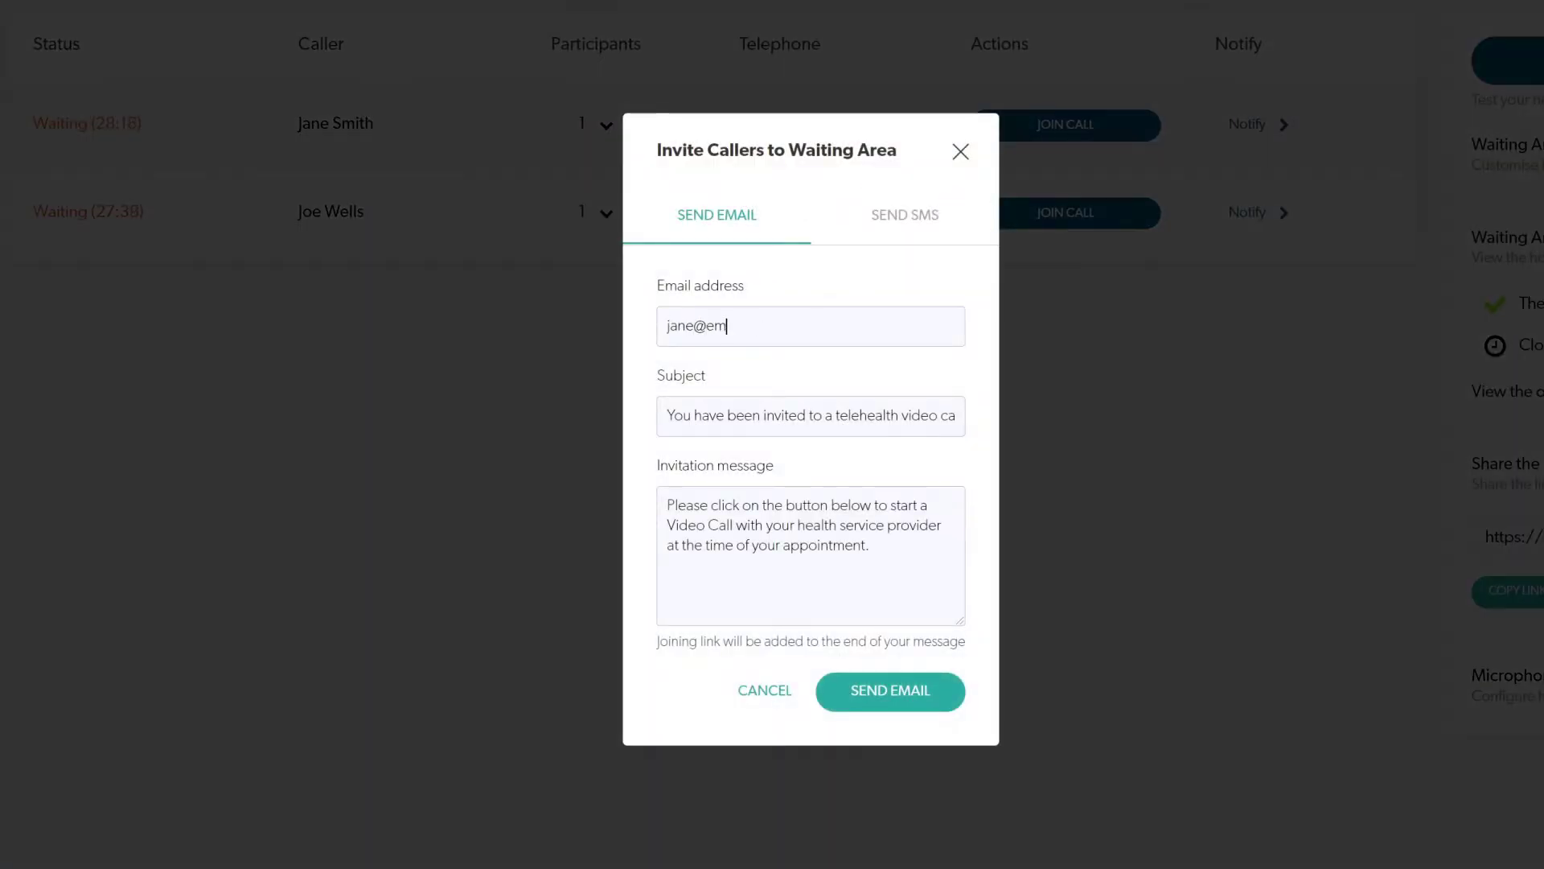
{"action": "left_click", "coordinate": [923, 687]}
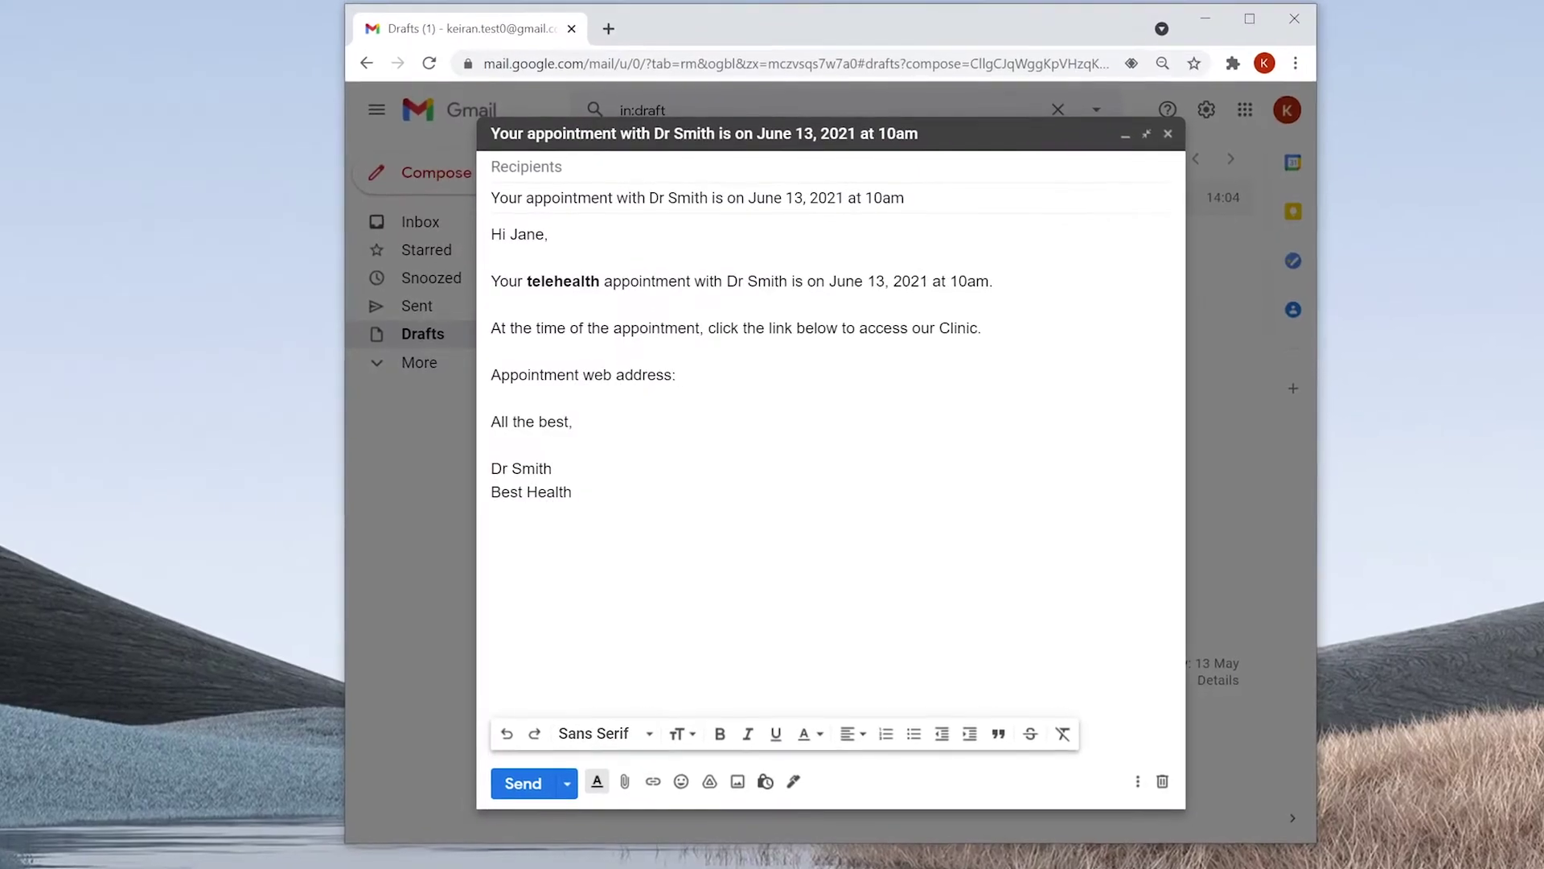
Paste the waiting-area link into the Gmail appointment draft, then follow it and start the video call.
{"action": "key", "text": "ctrl+v"}
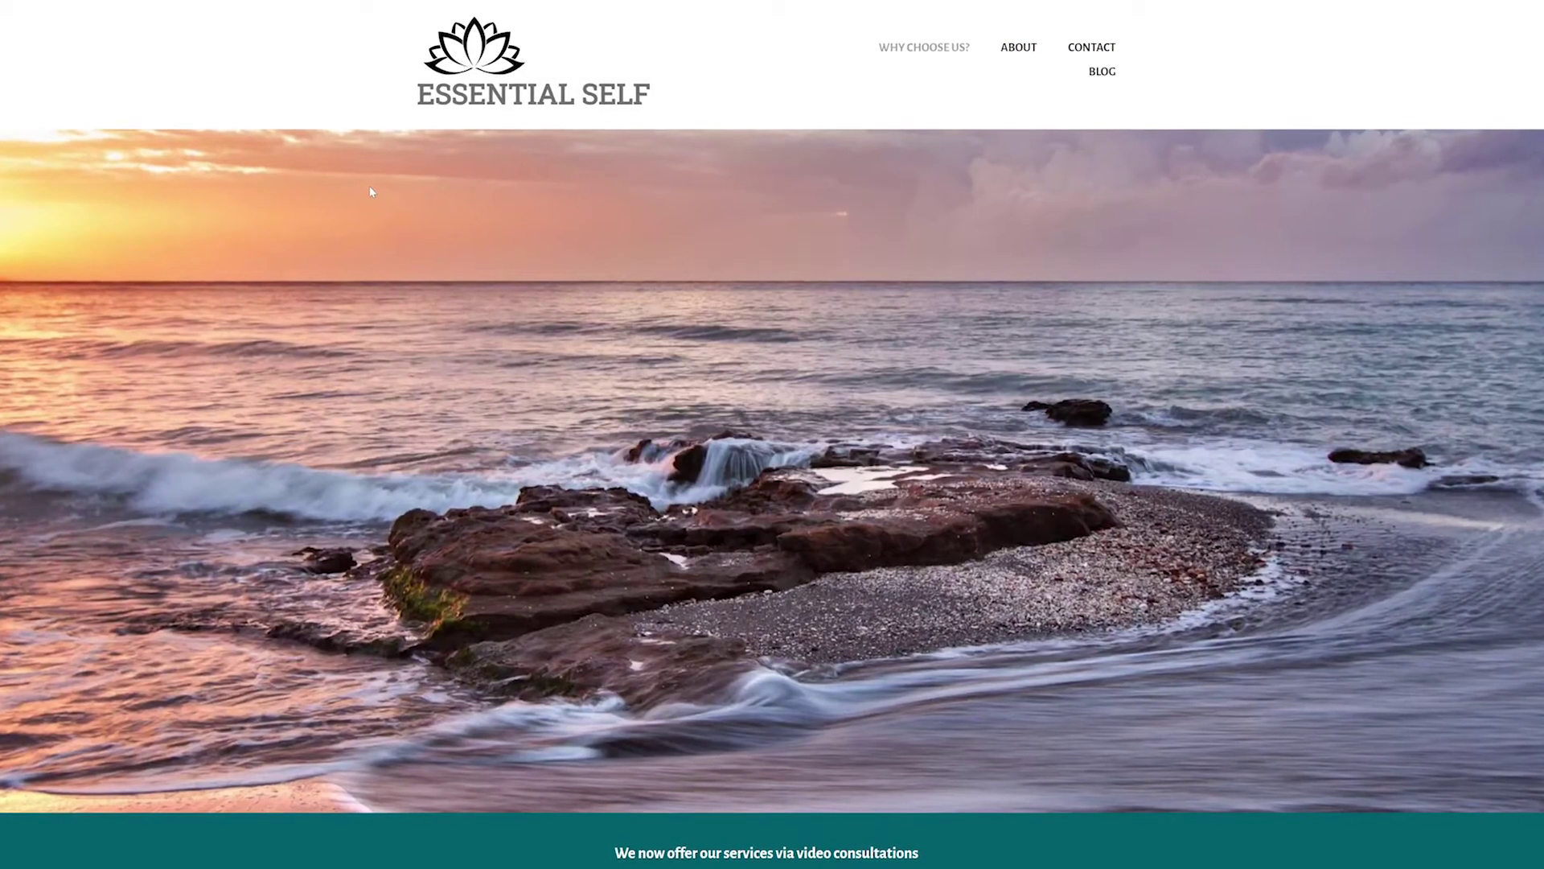
{"action": "scroll", "coordinate": [368, 185], "scroll_direction": "down", "scroll_amount": 3}
{"action": "scroll", "coordinate": [368, 191], "scroll_direction": "down", "scroll_amount": 6}
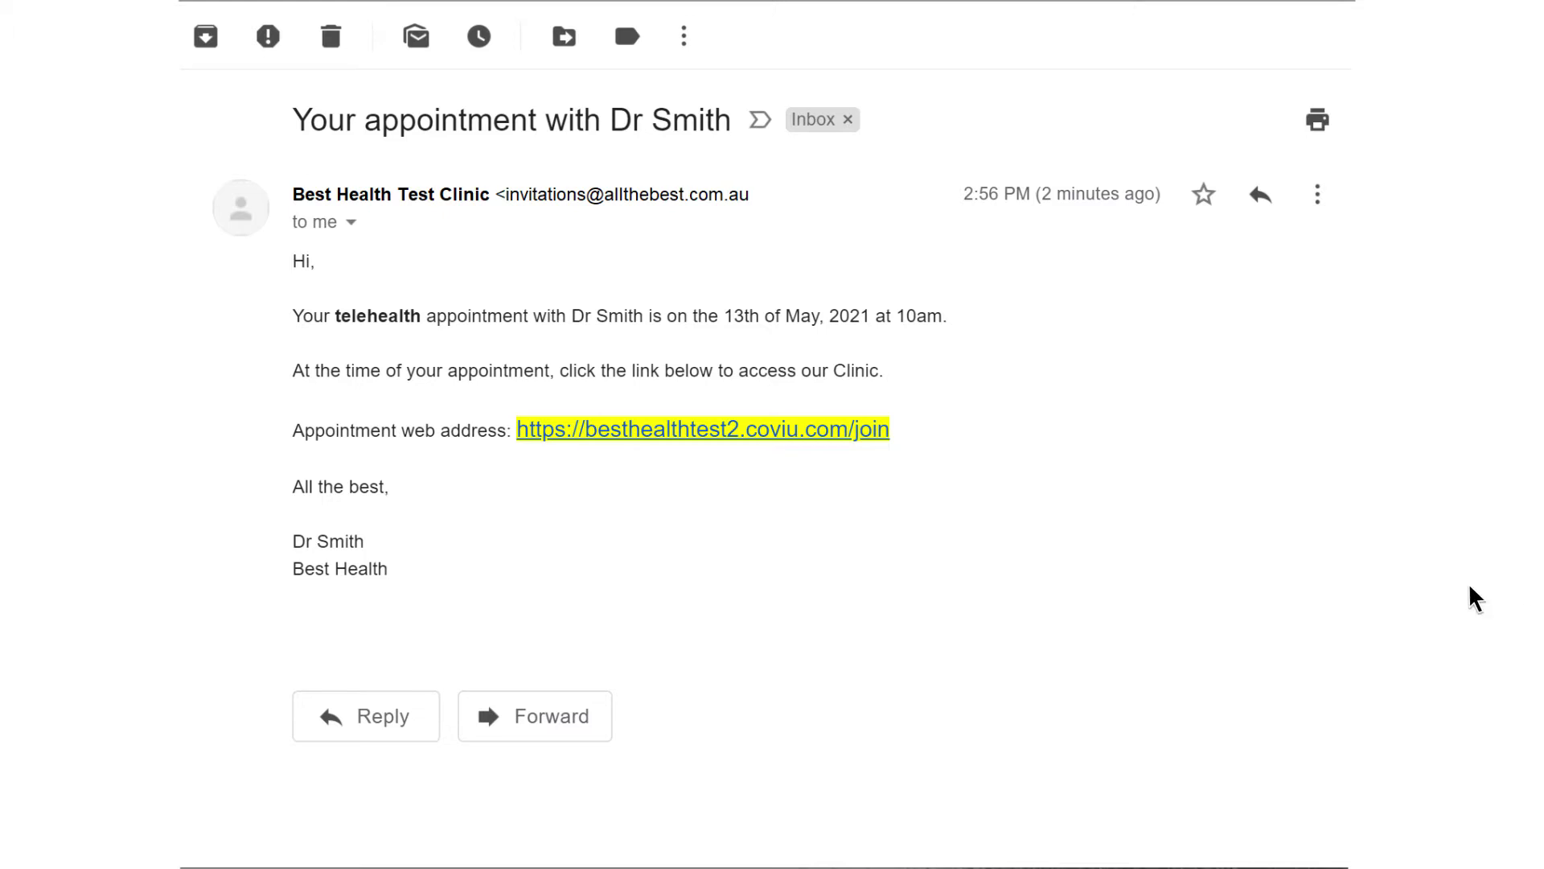
{"action": "left_click", "coordinate": [817, 432]}
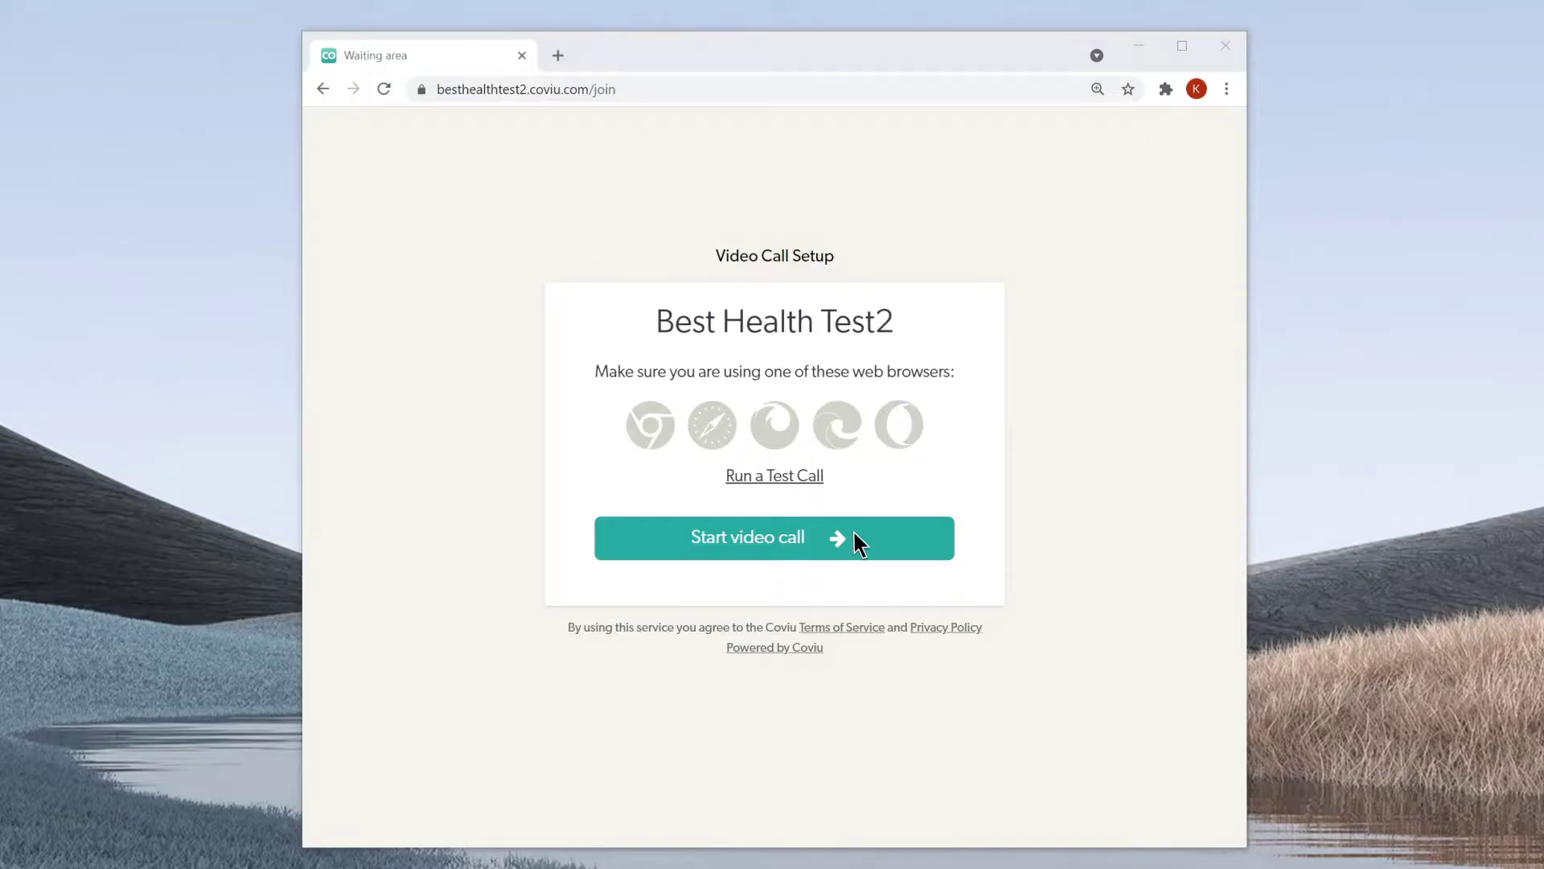
{"action": "left_click", "coordinate": [857, 541]}
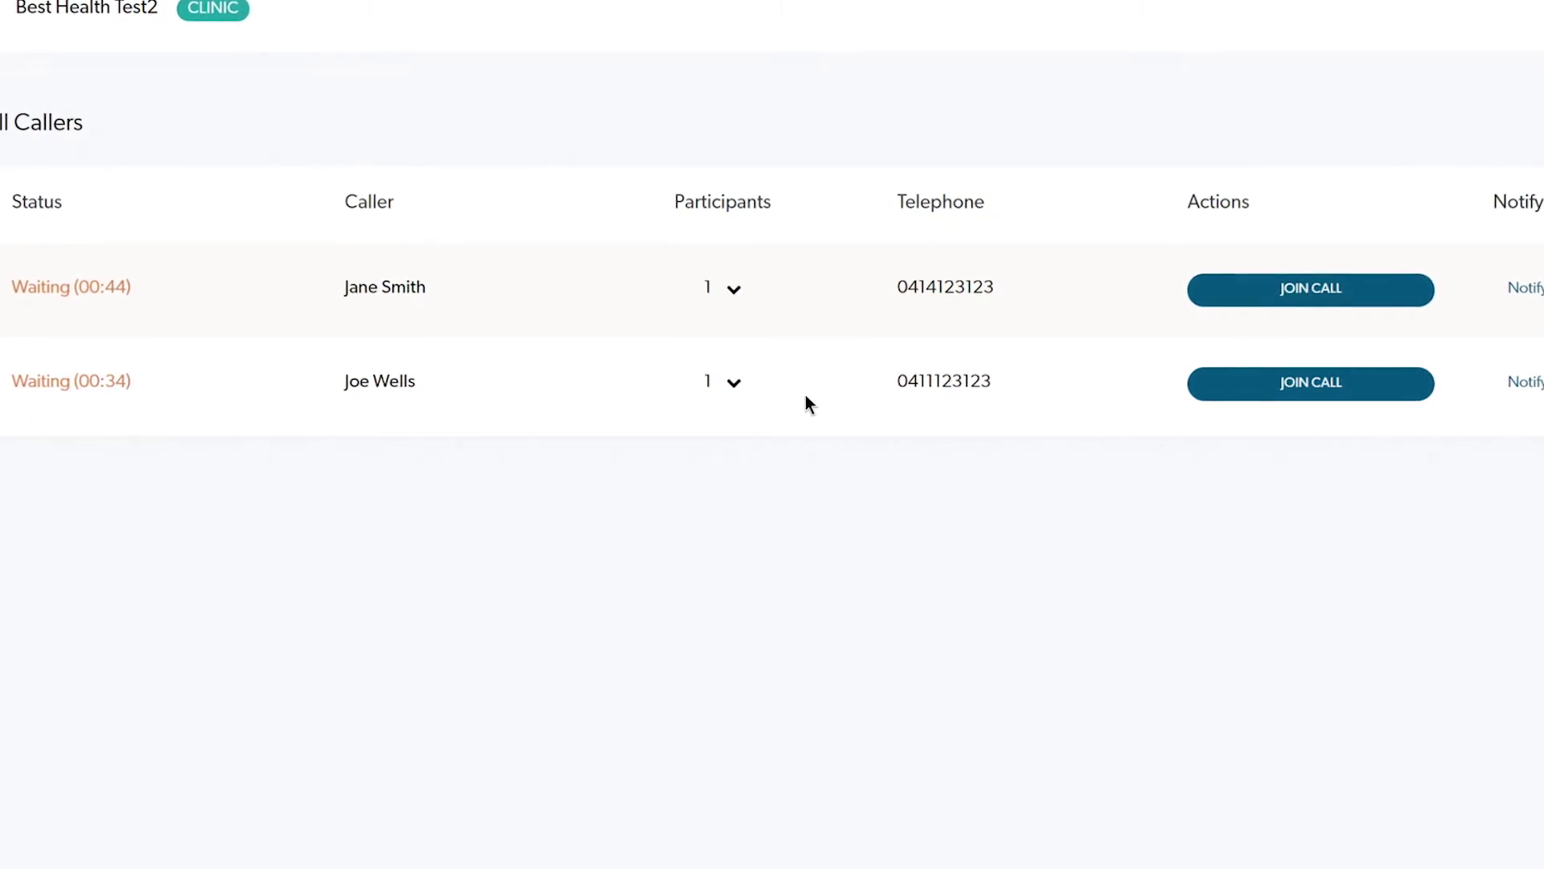
From a caller's call activity, enable SMS alerts with the mobile number and 5-minute alert delay.
{"action": "left_click", "coordinate": [733, 382]}
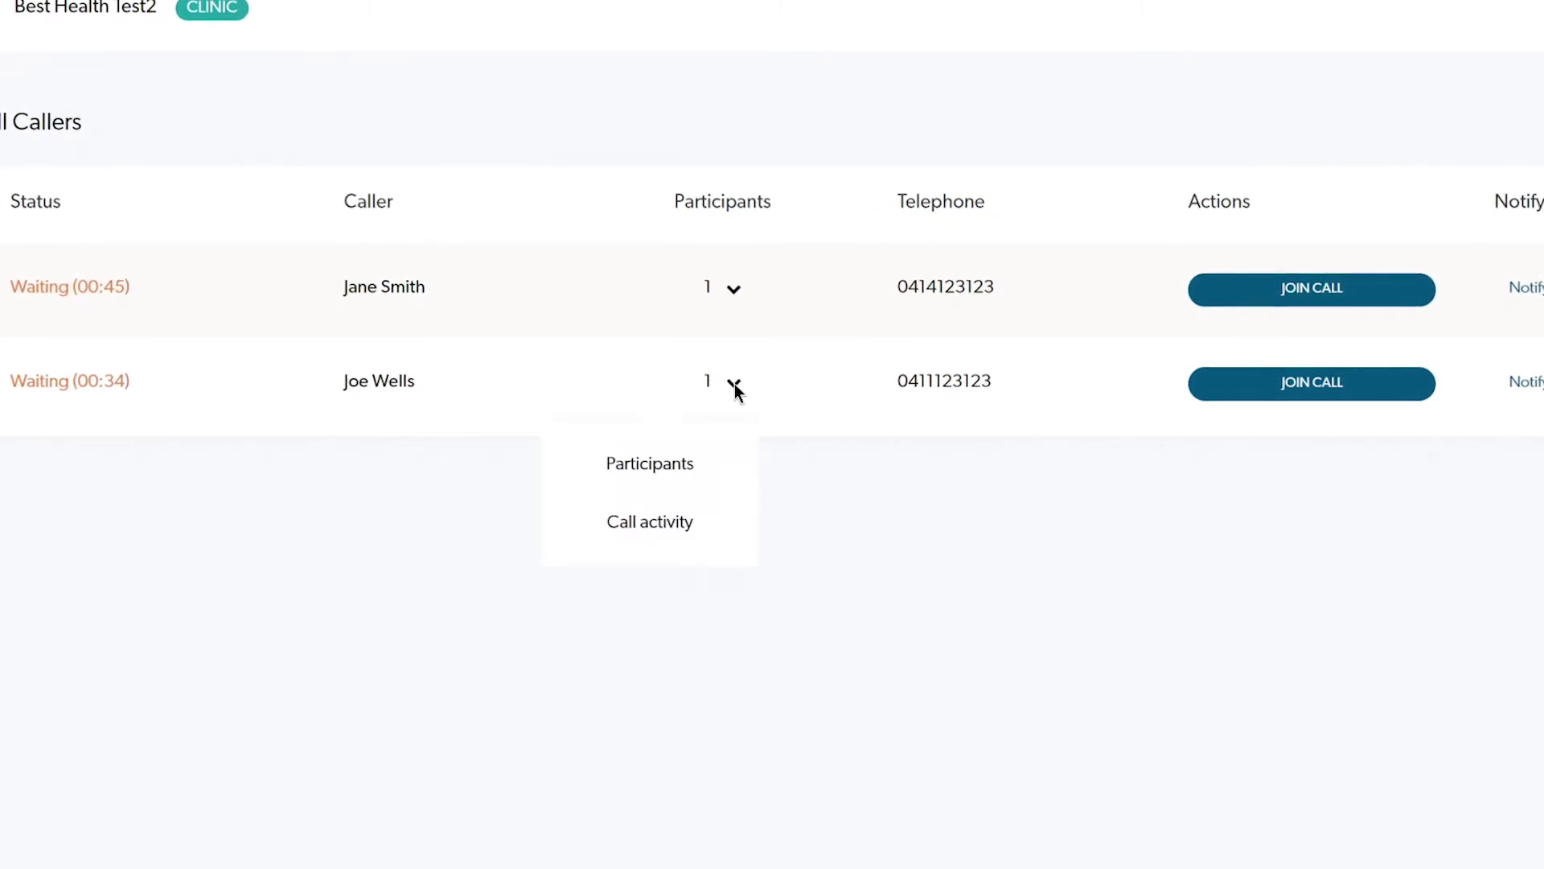
{"action": "left_click", "coordinate": [674, 520]}
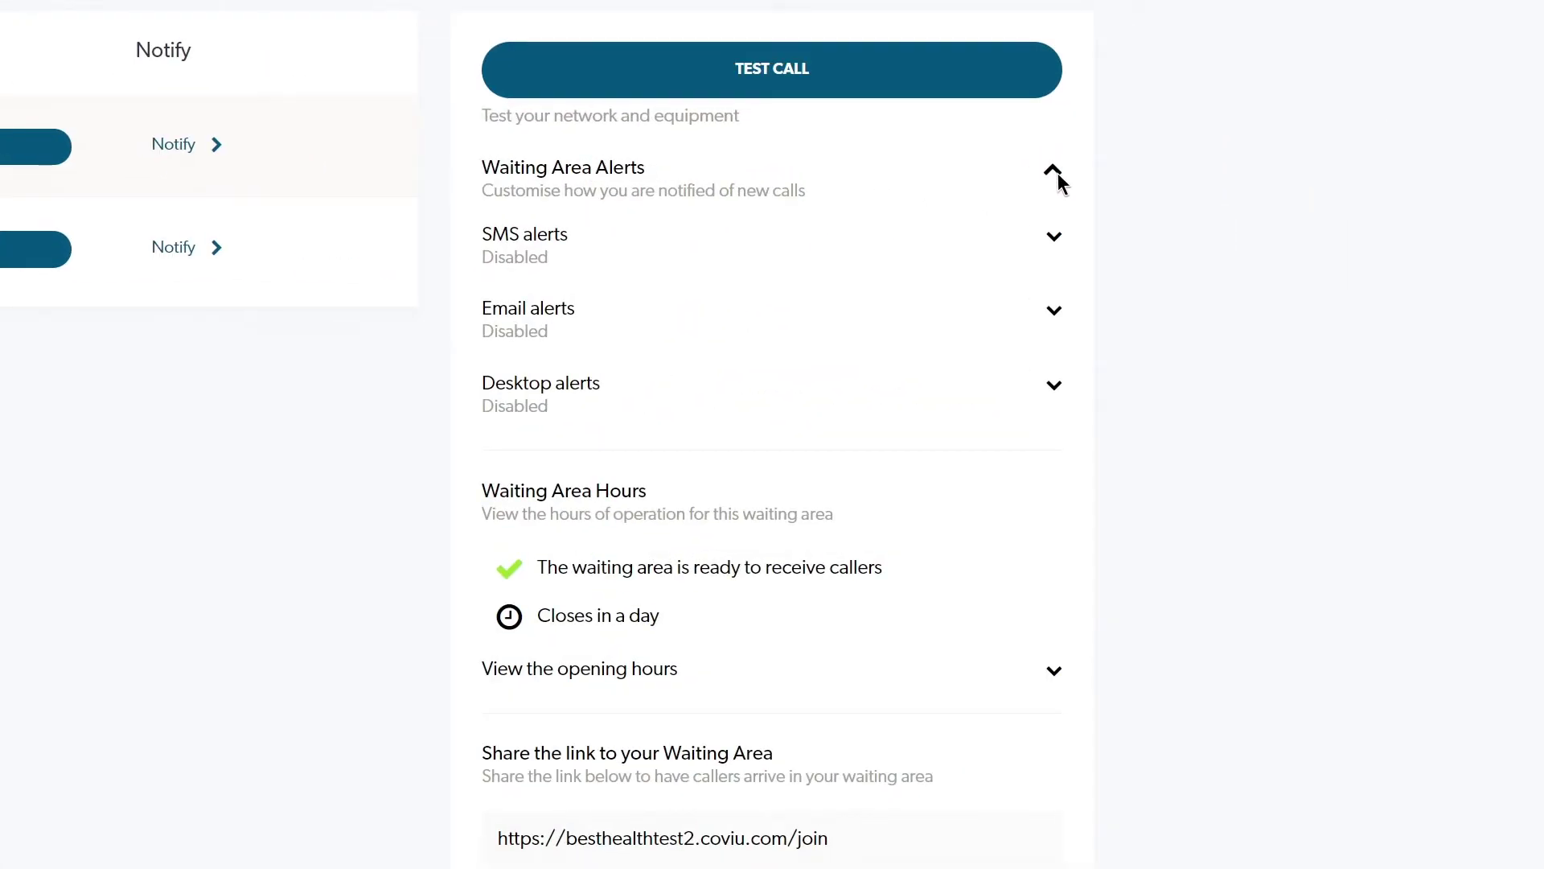
{"action": "left_click", "coordinate": [1057, 238]}
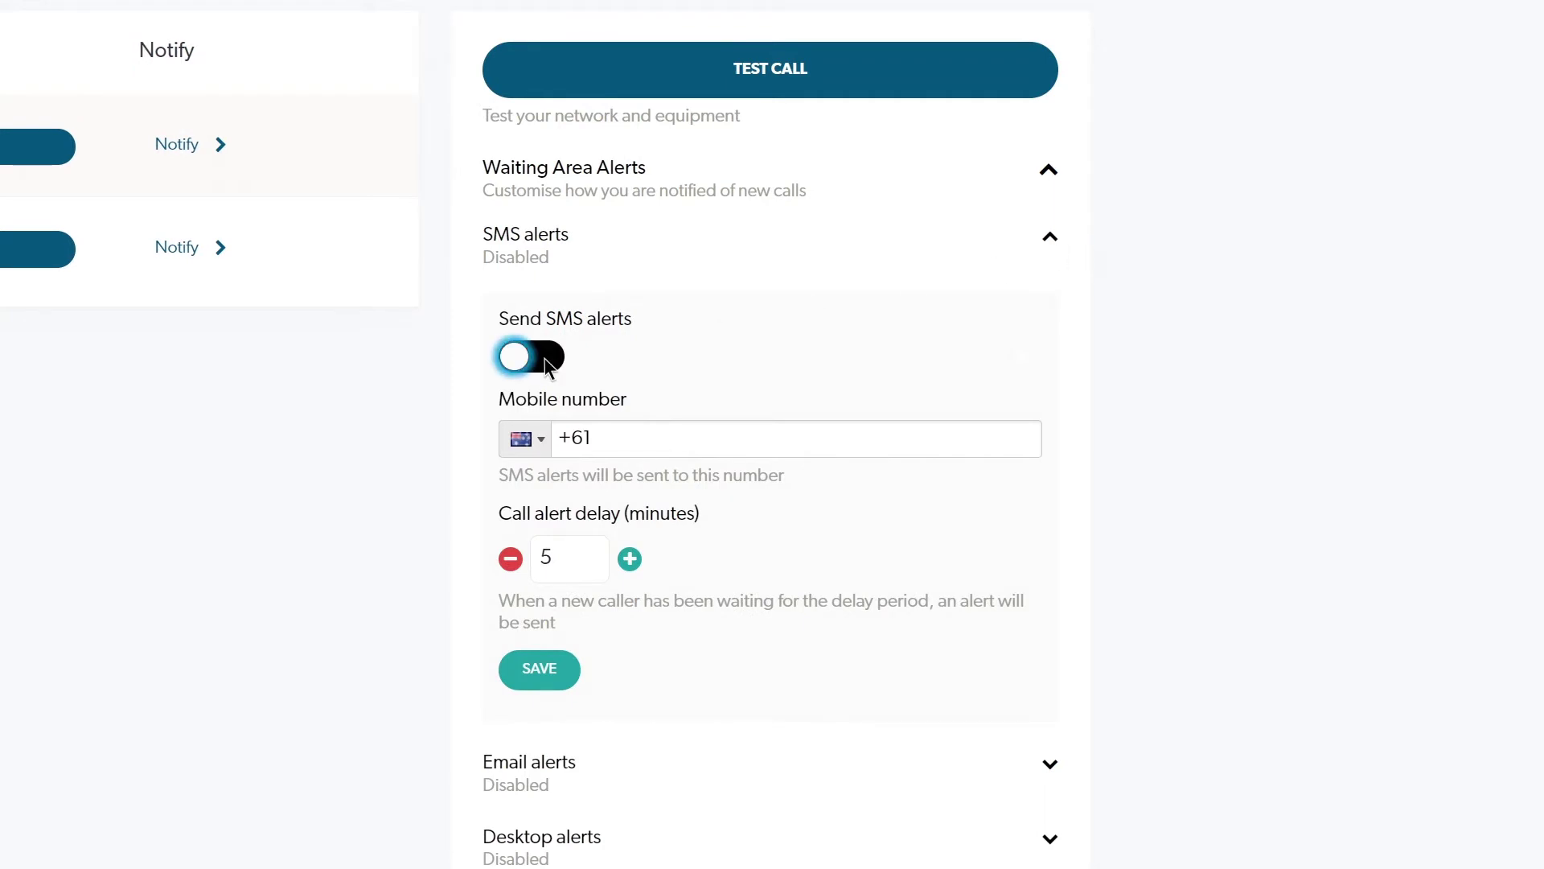
{"action": "key", "text": "Tab"}
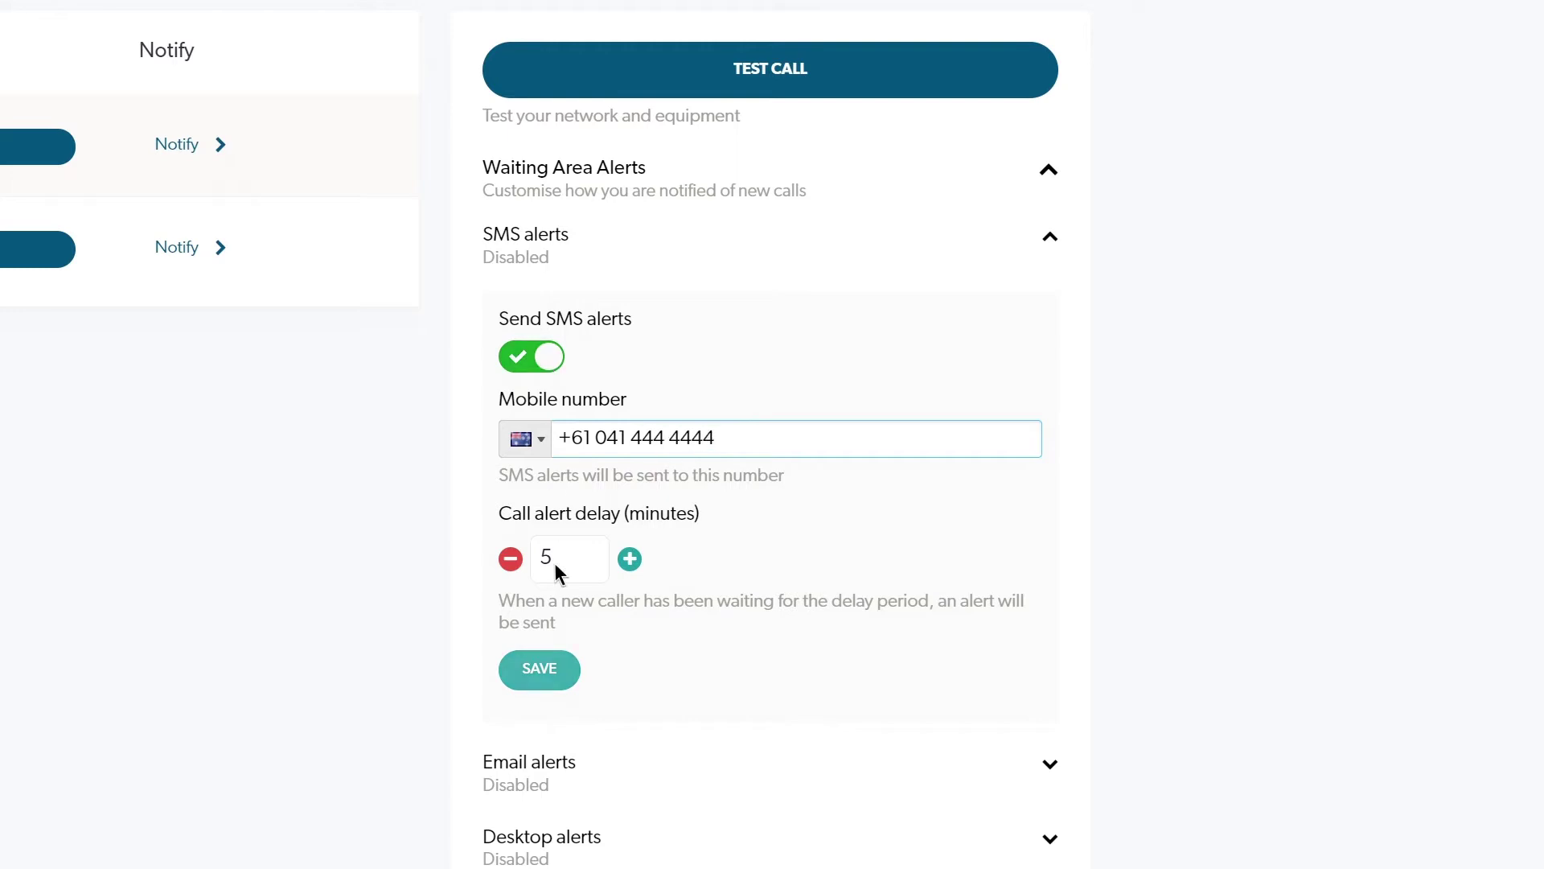
{"action": "left_click", "coordinate": [560, 674]}
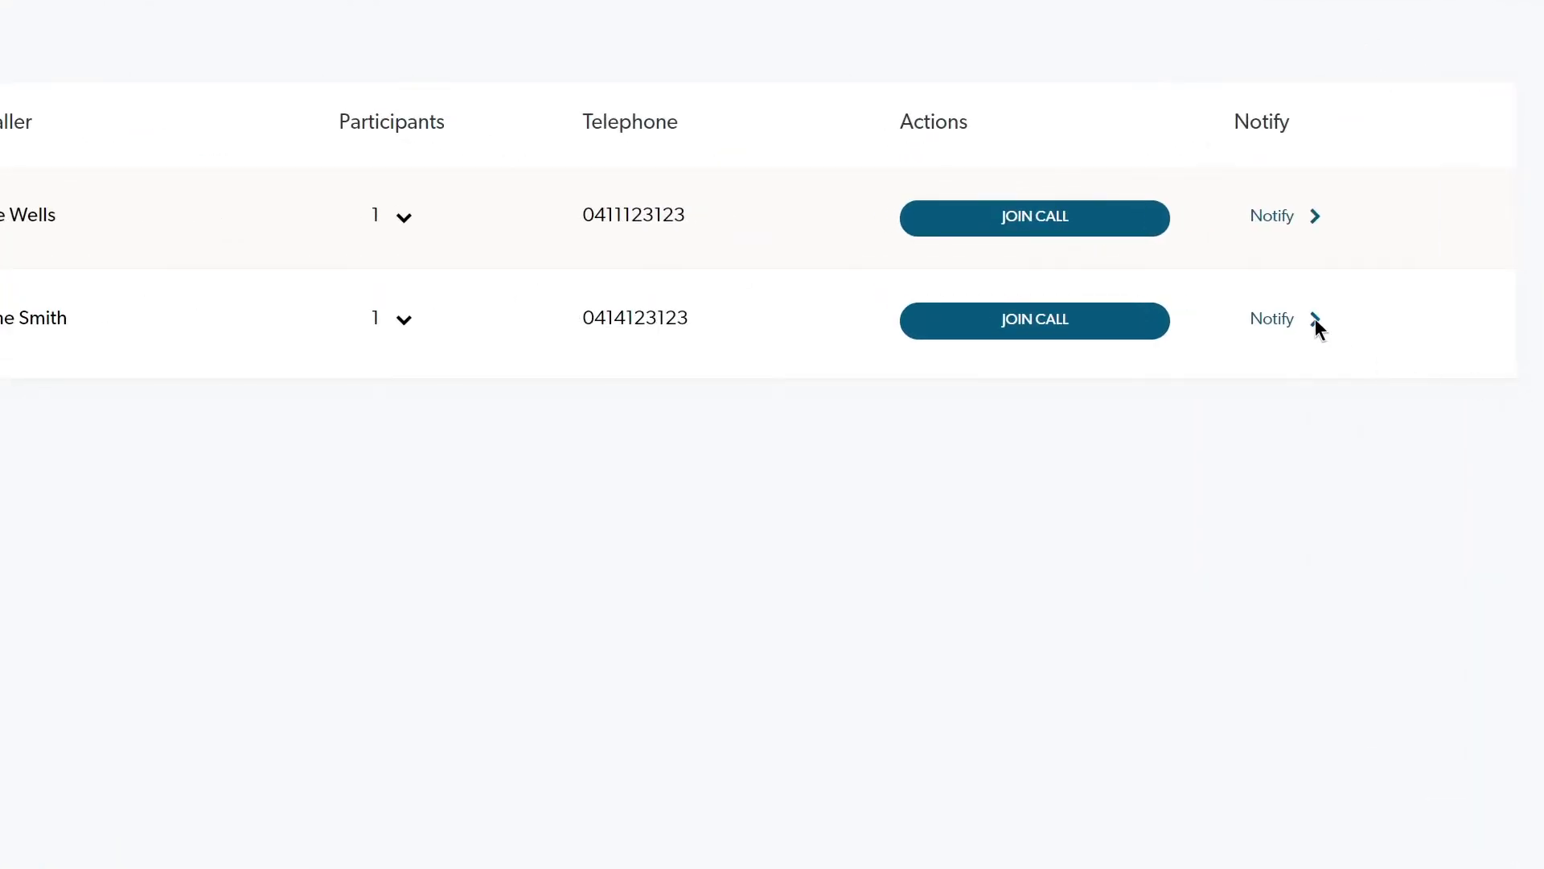
Notify a waiting caller that the doctor will be with them shortly.
{"action": "left_click", "coordinate": [1316, 319]}
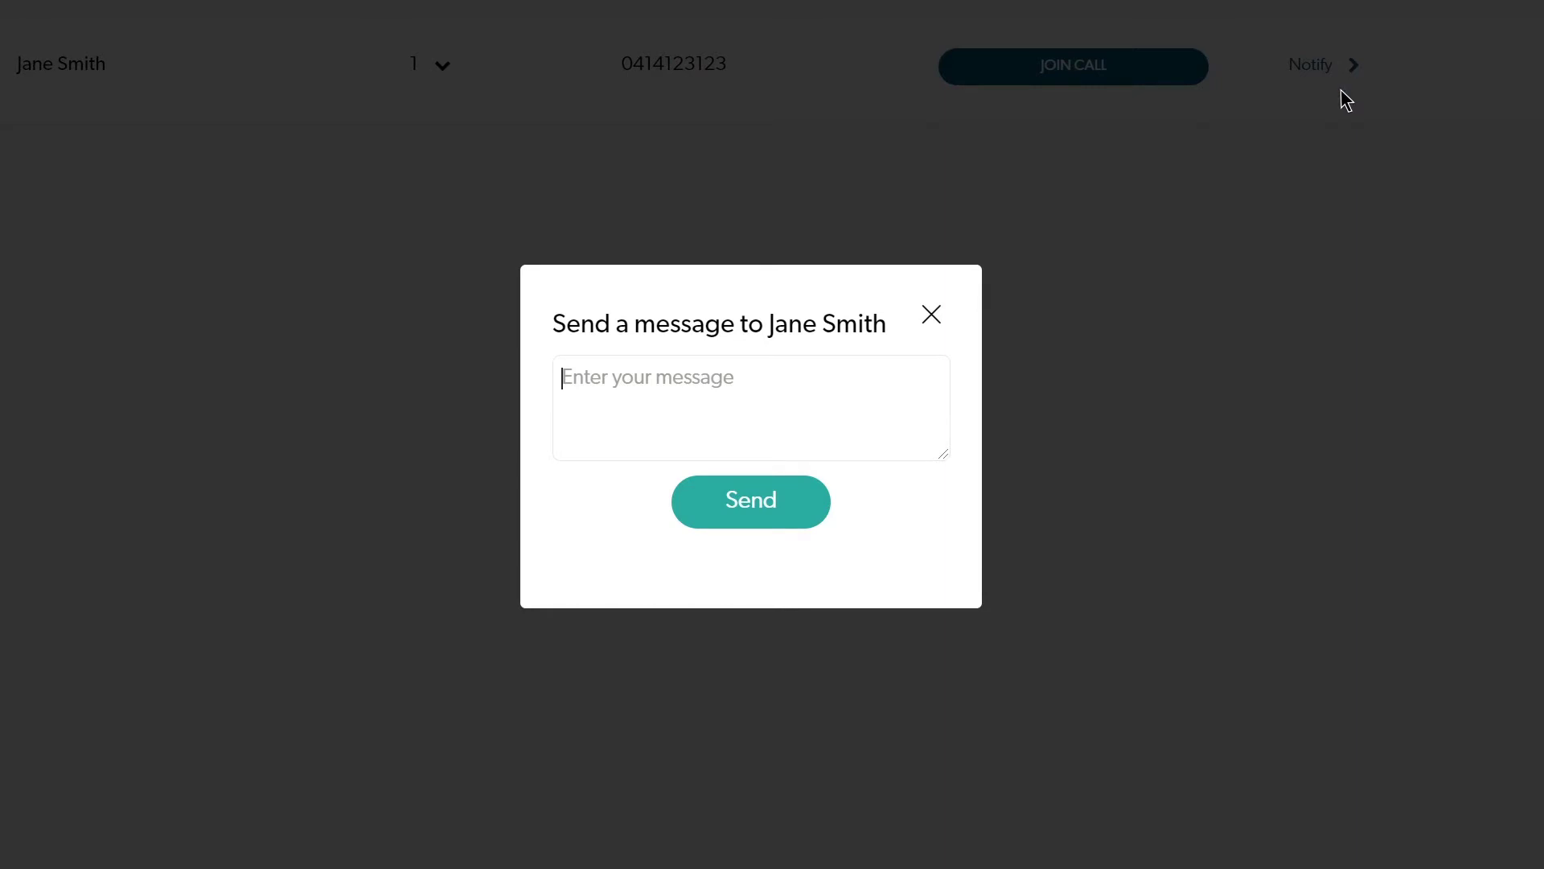
{"action": "left_click", "coordinate": [751, 501]}
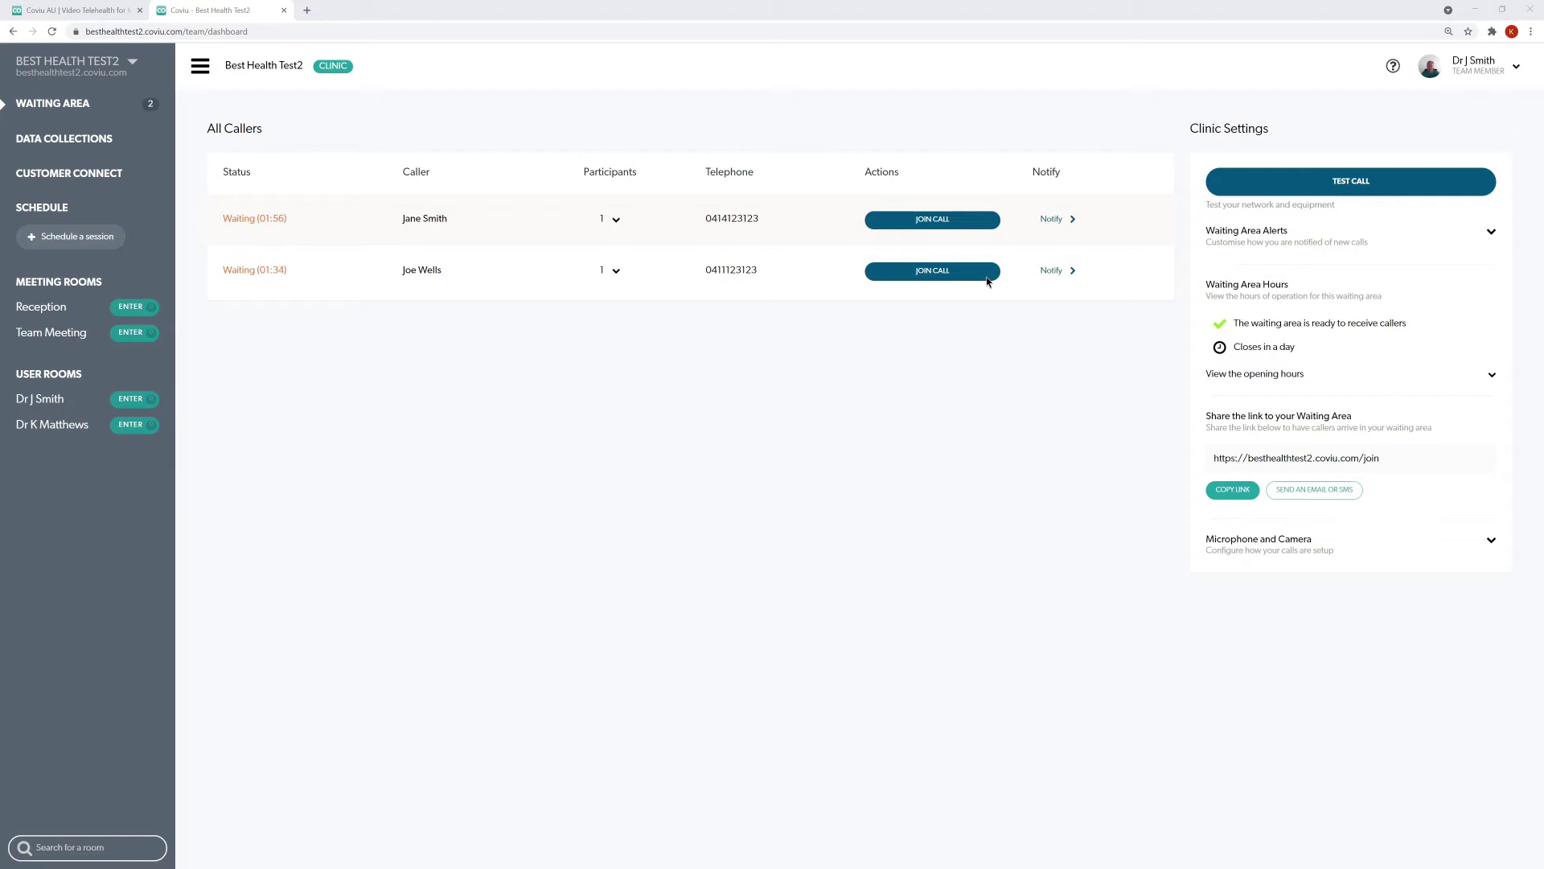
Join the waiting caller's video call and add the other waiting caller to it.
{"action": "left_click", "coordinate": [986, 275]}
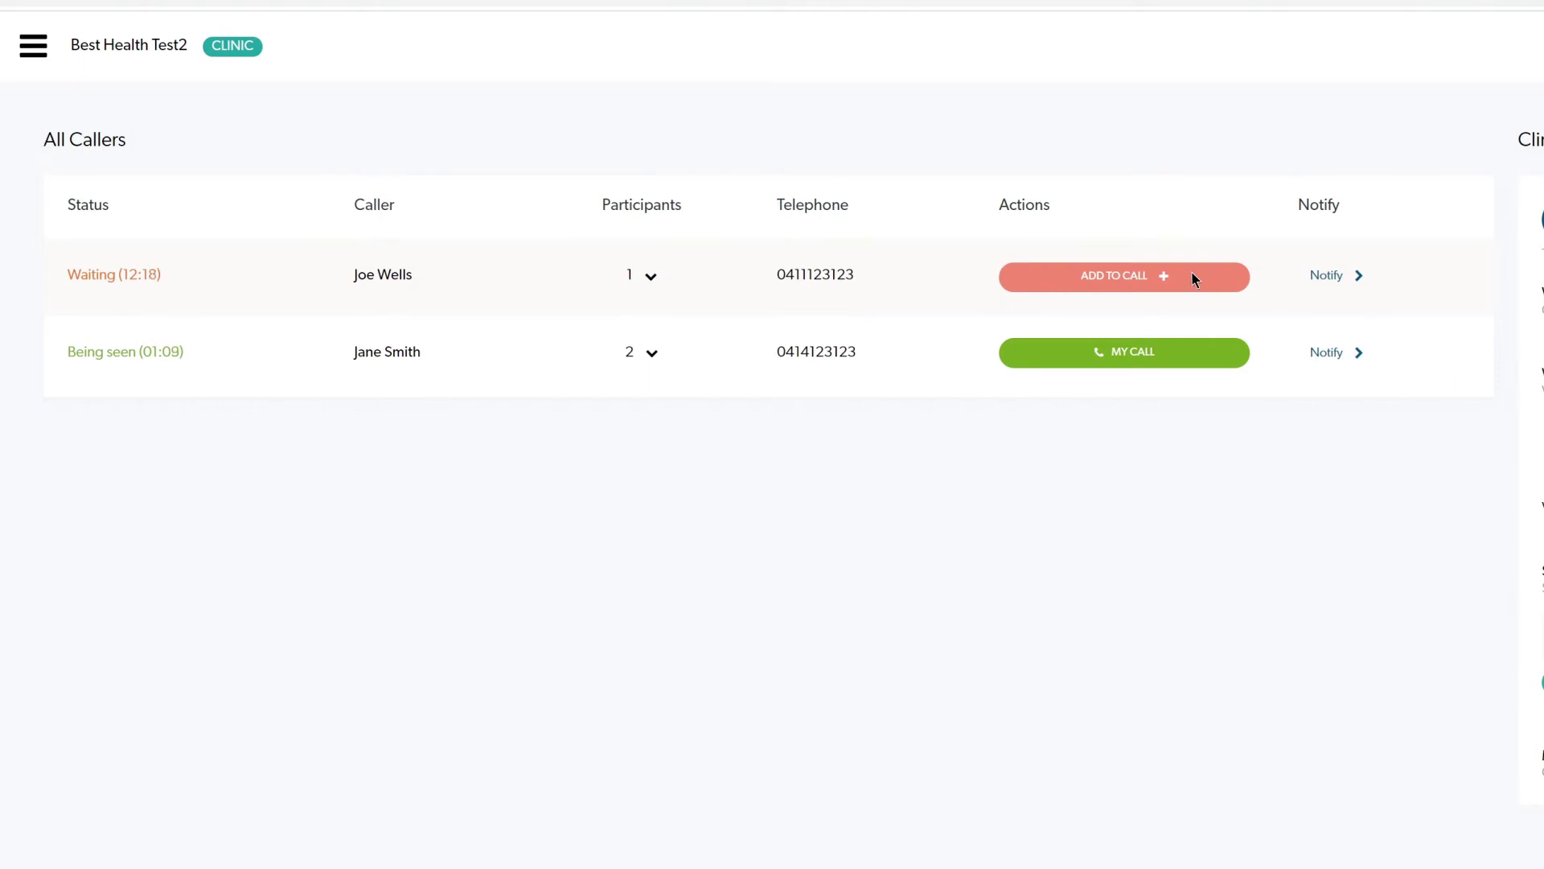
{"action": "left_click", "coordinate": [1195, 278]}
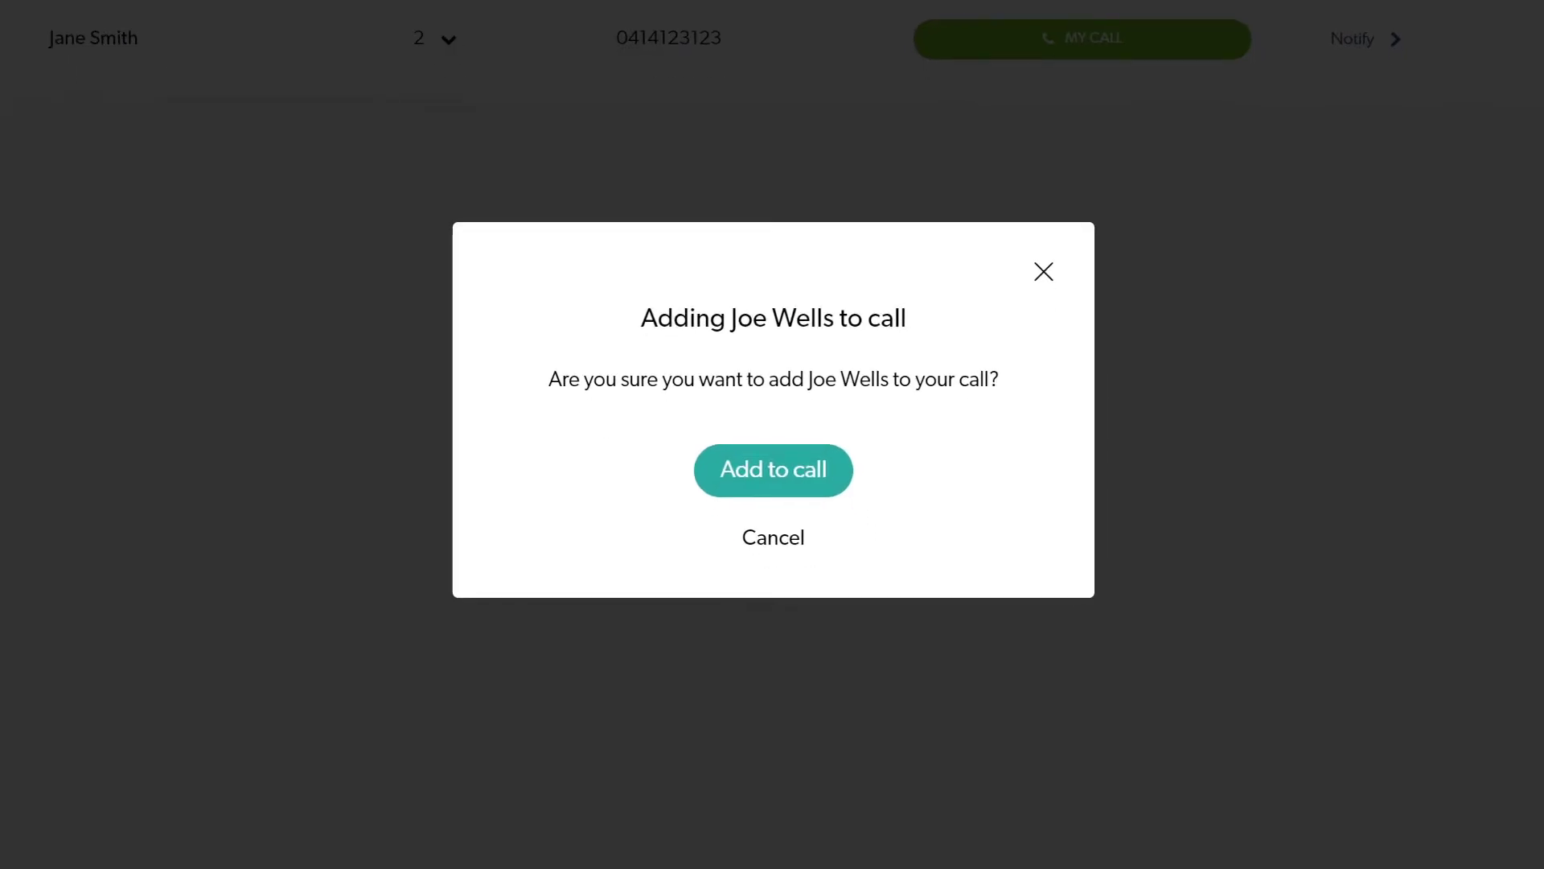
{"action": "left_click", "coordinate": [820, 470]}
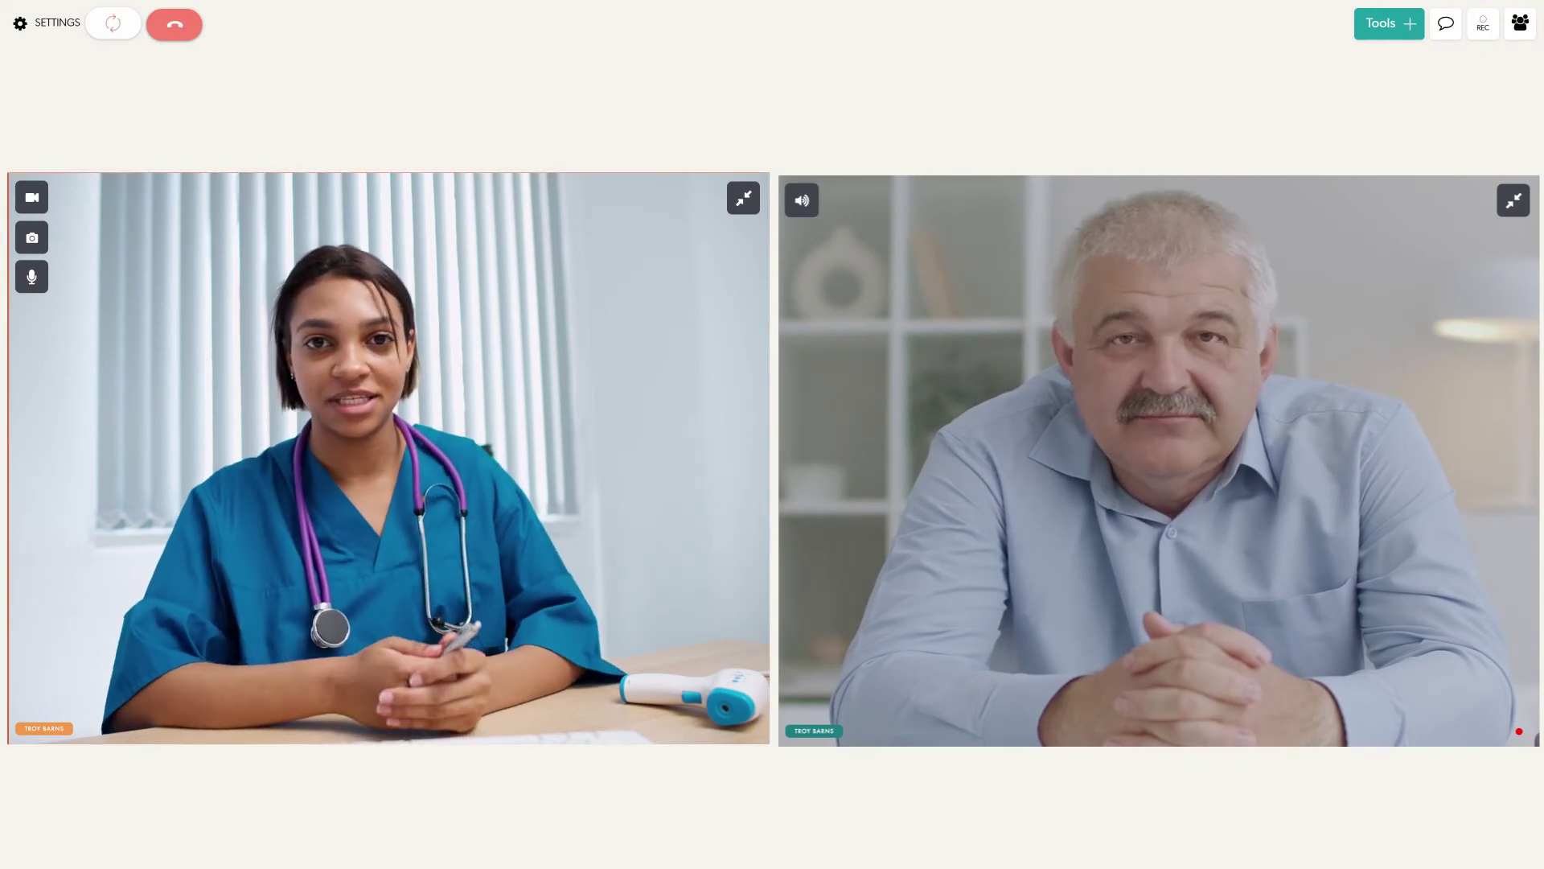
Invite a new participant to the call by SMS with their name and phone number.
{"action": "left_click", "coordinate": [1521, 29]}
{"action": "left_click", "coordinate": [1494, 323]}
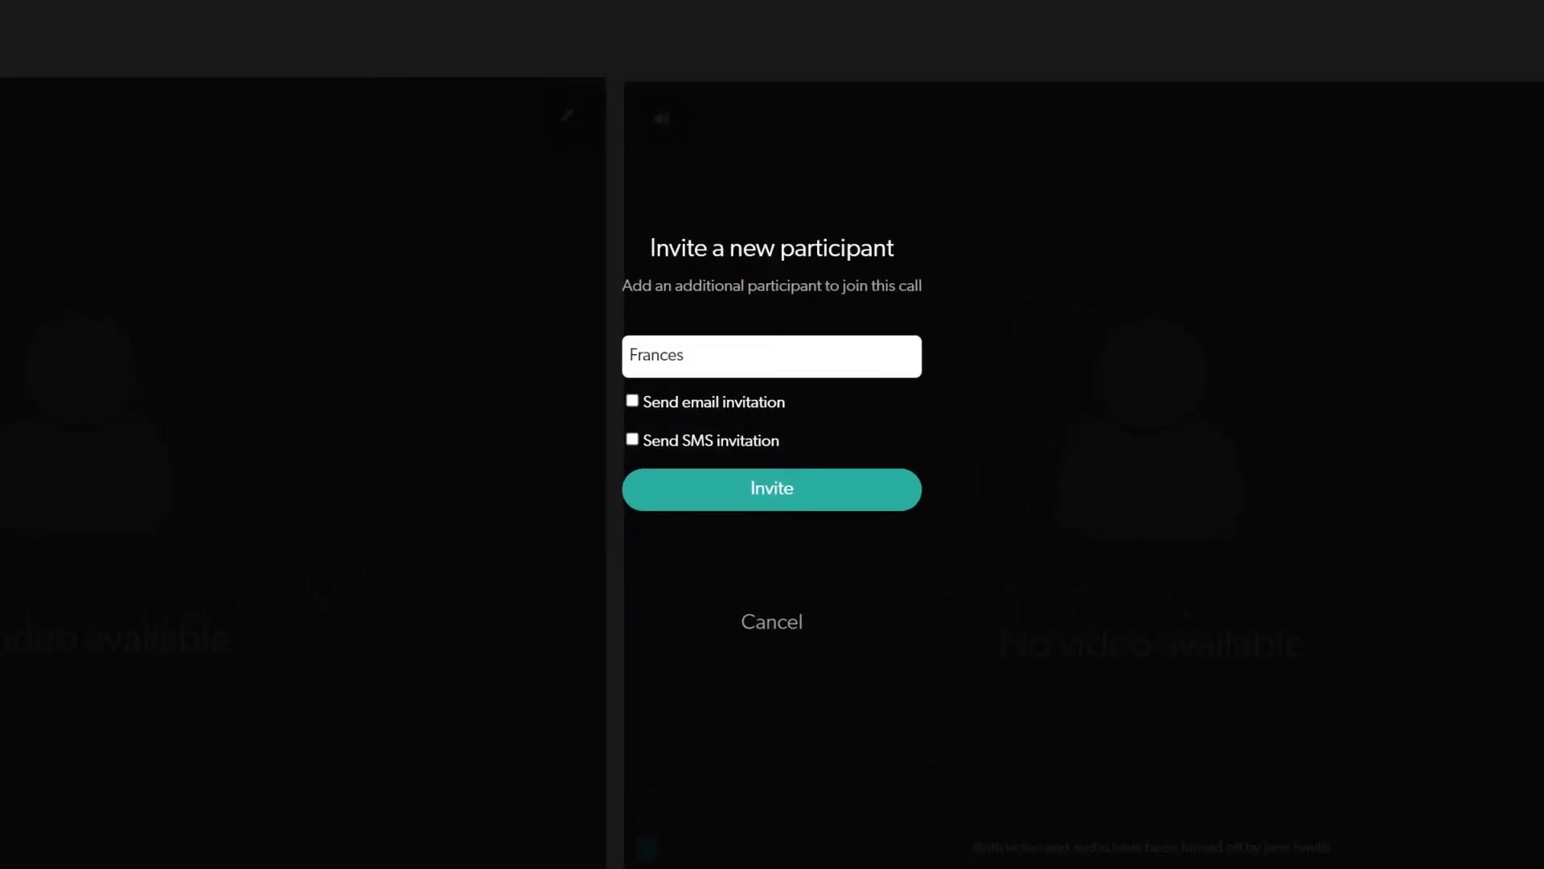
{"action": "left_click", "coordinate": [632, 439]}
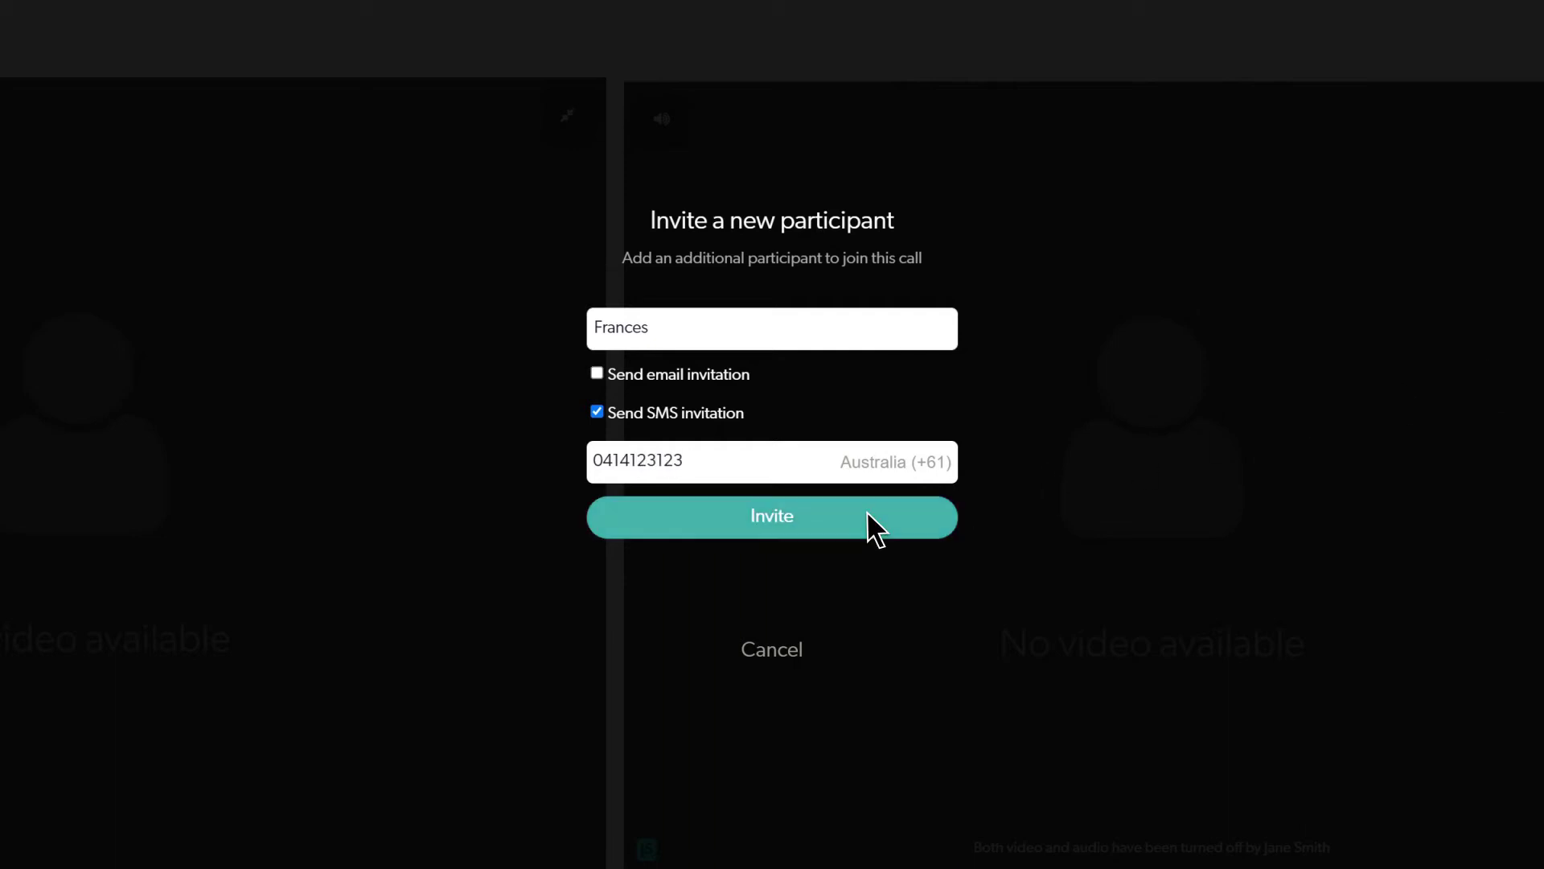
{"action": "left_click", "coordinate": [868, 515]}
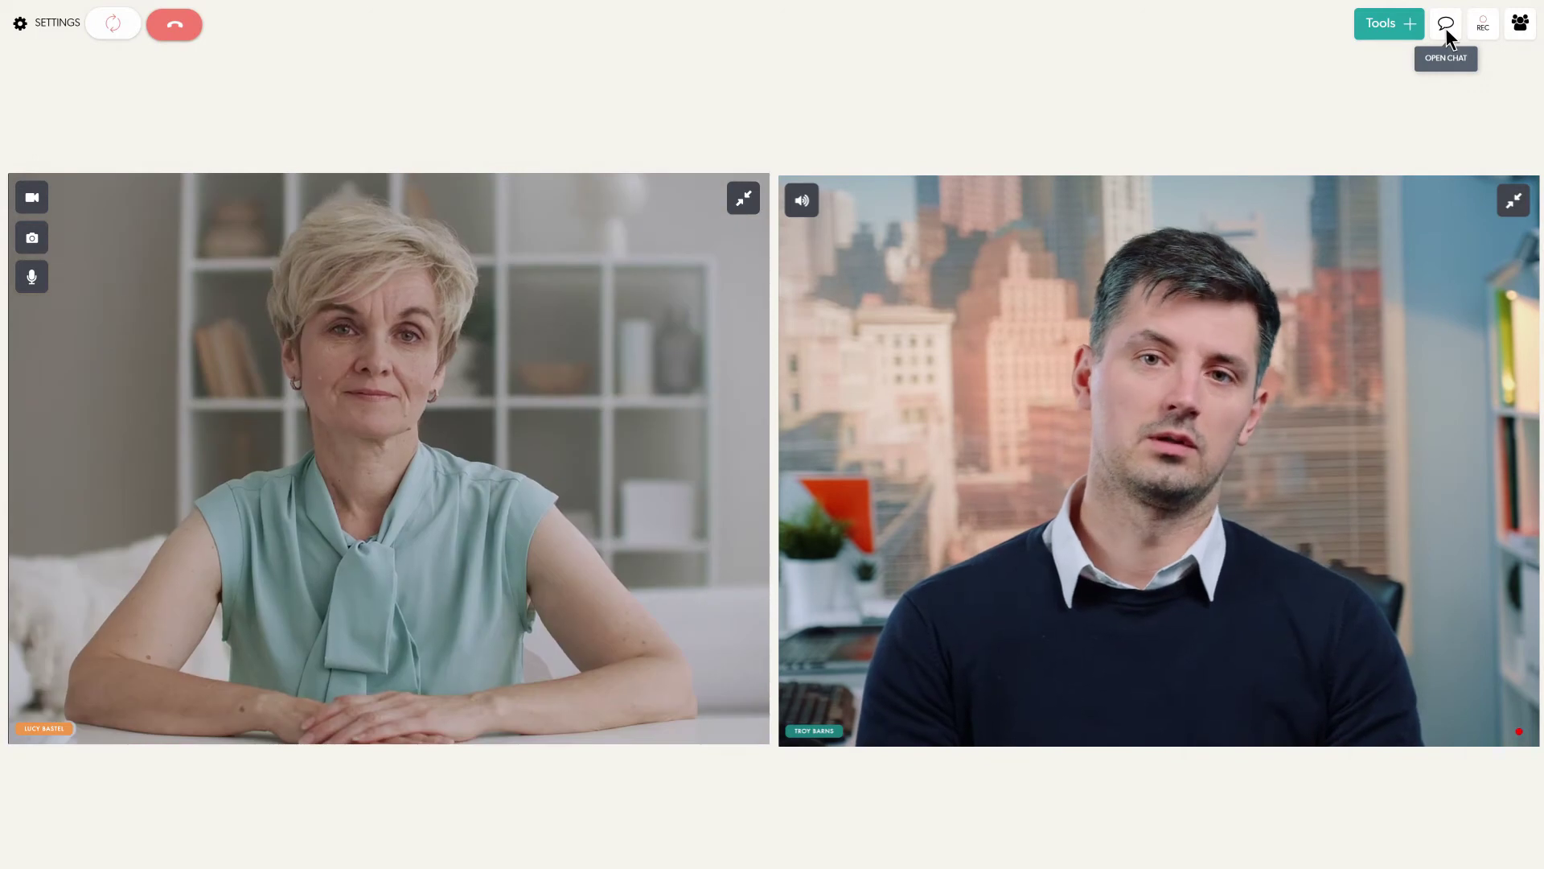
Send 'Amoxicillin' in the call chat, see the 'Great! Thanks.' reply, then close the chat.
{"action": "left_click", "coordinate": [1447, 30]}
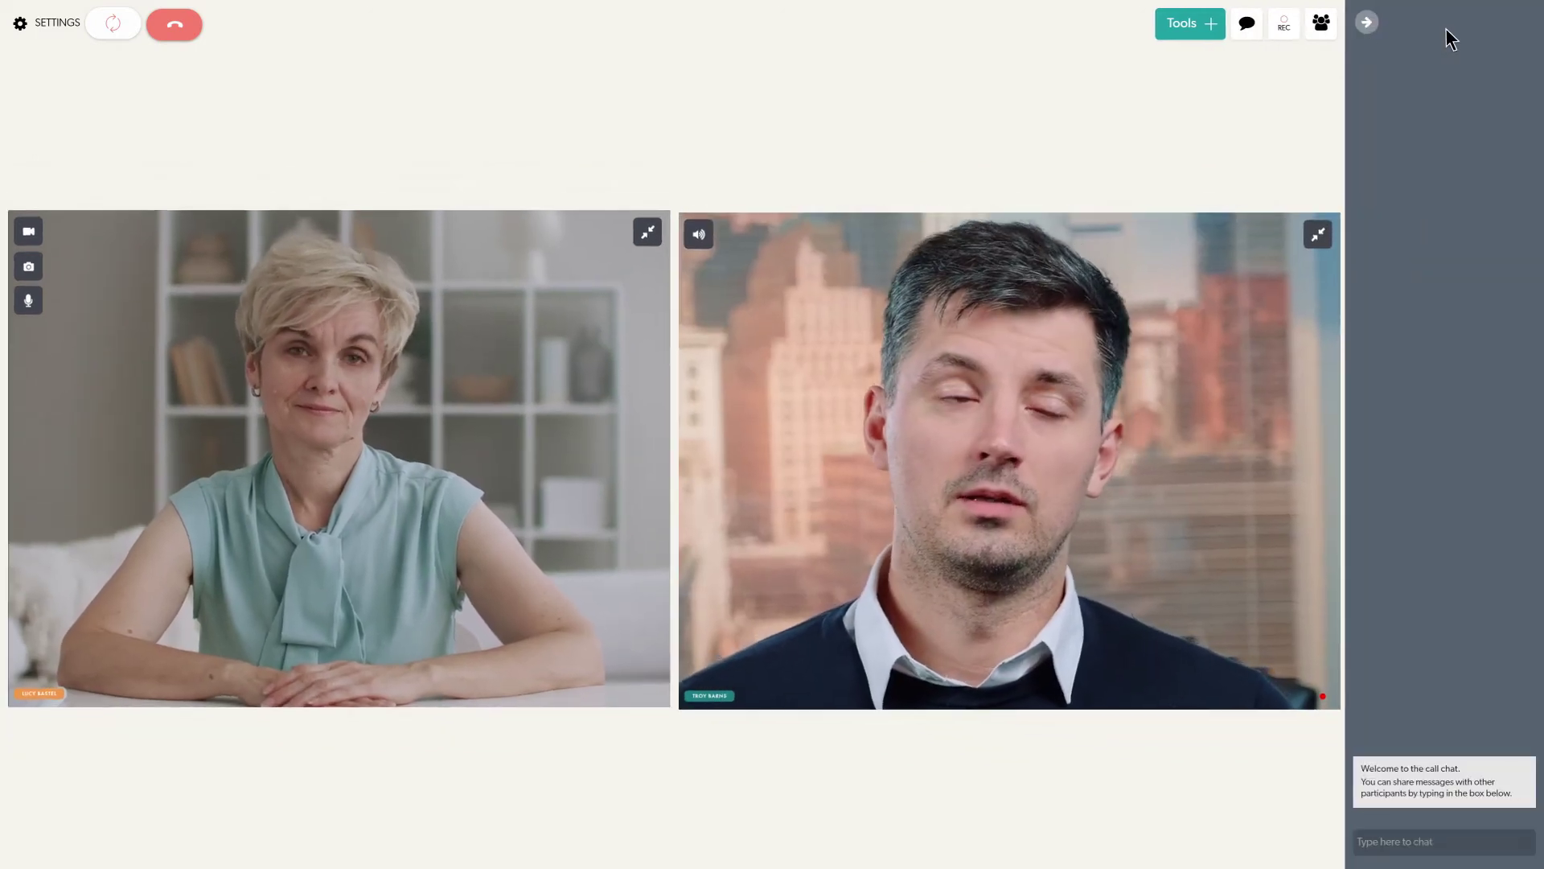
{"action": "key", "text": "Return"}
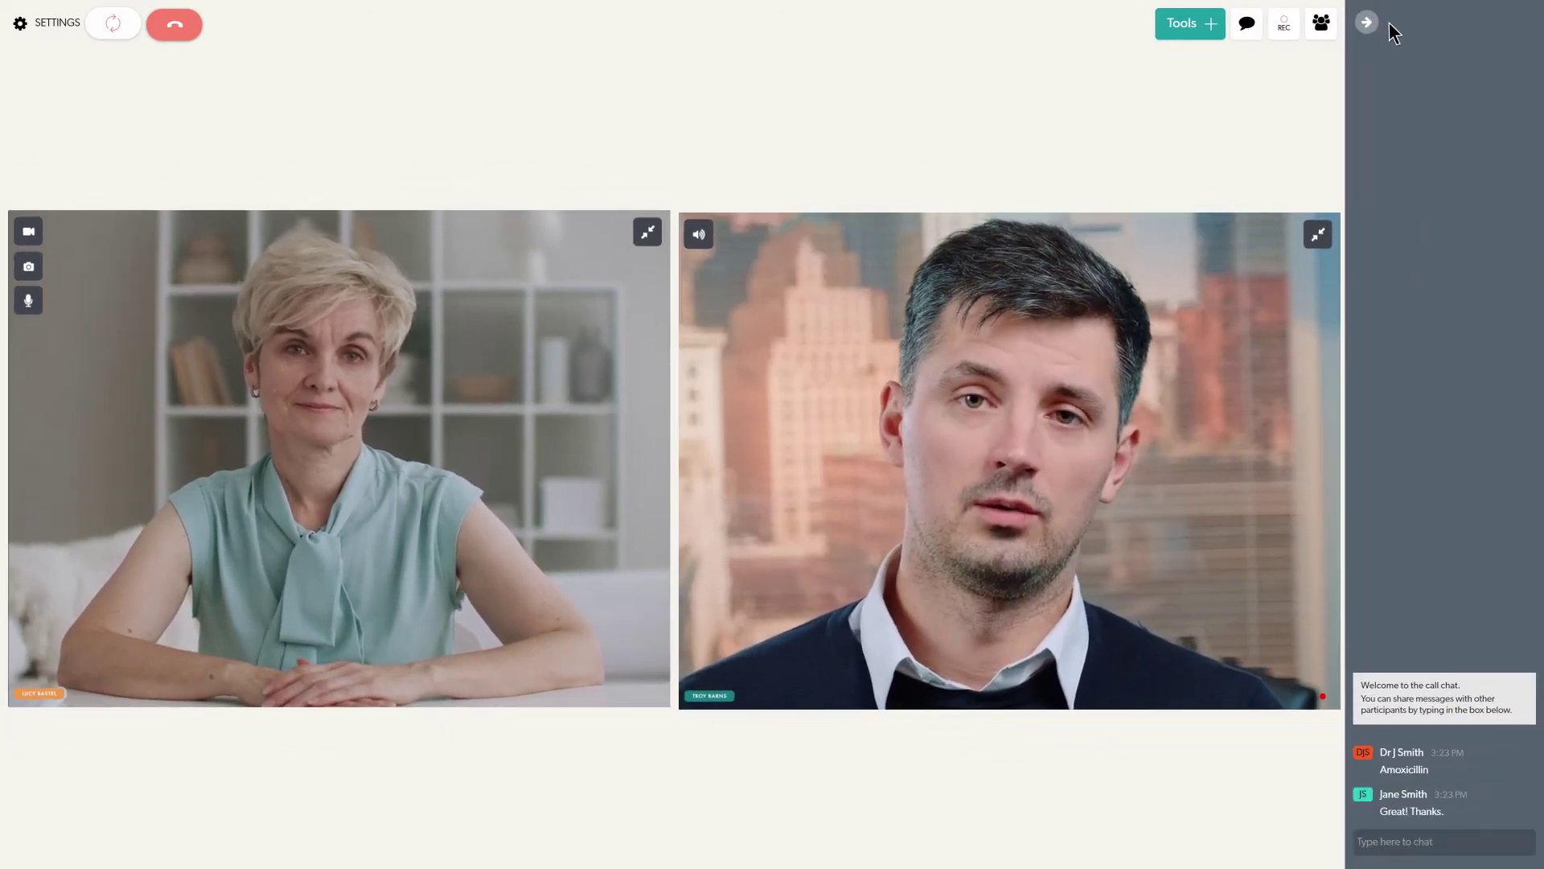
{"action": "left_click", "coordinate": [1368, 23]}
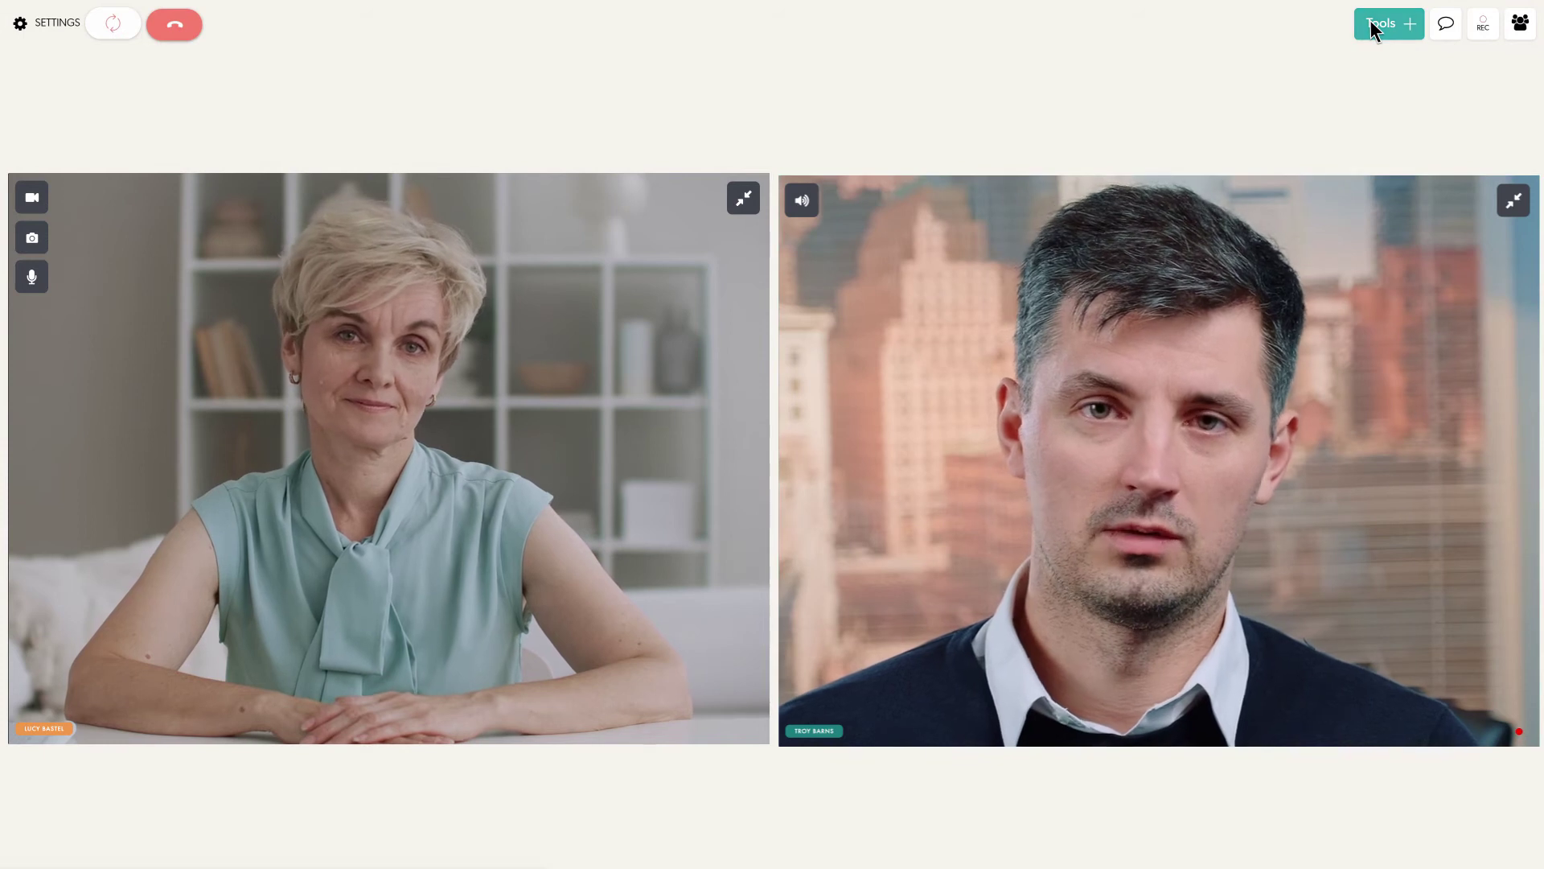
Add a whiteboard and write Thoughts, Feelings and Behaviours, linking them with drawn arrows.
{"action": "left_click", "coordinate": [1371, 23]}
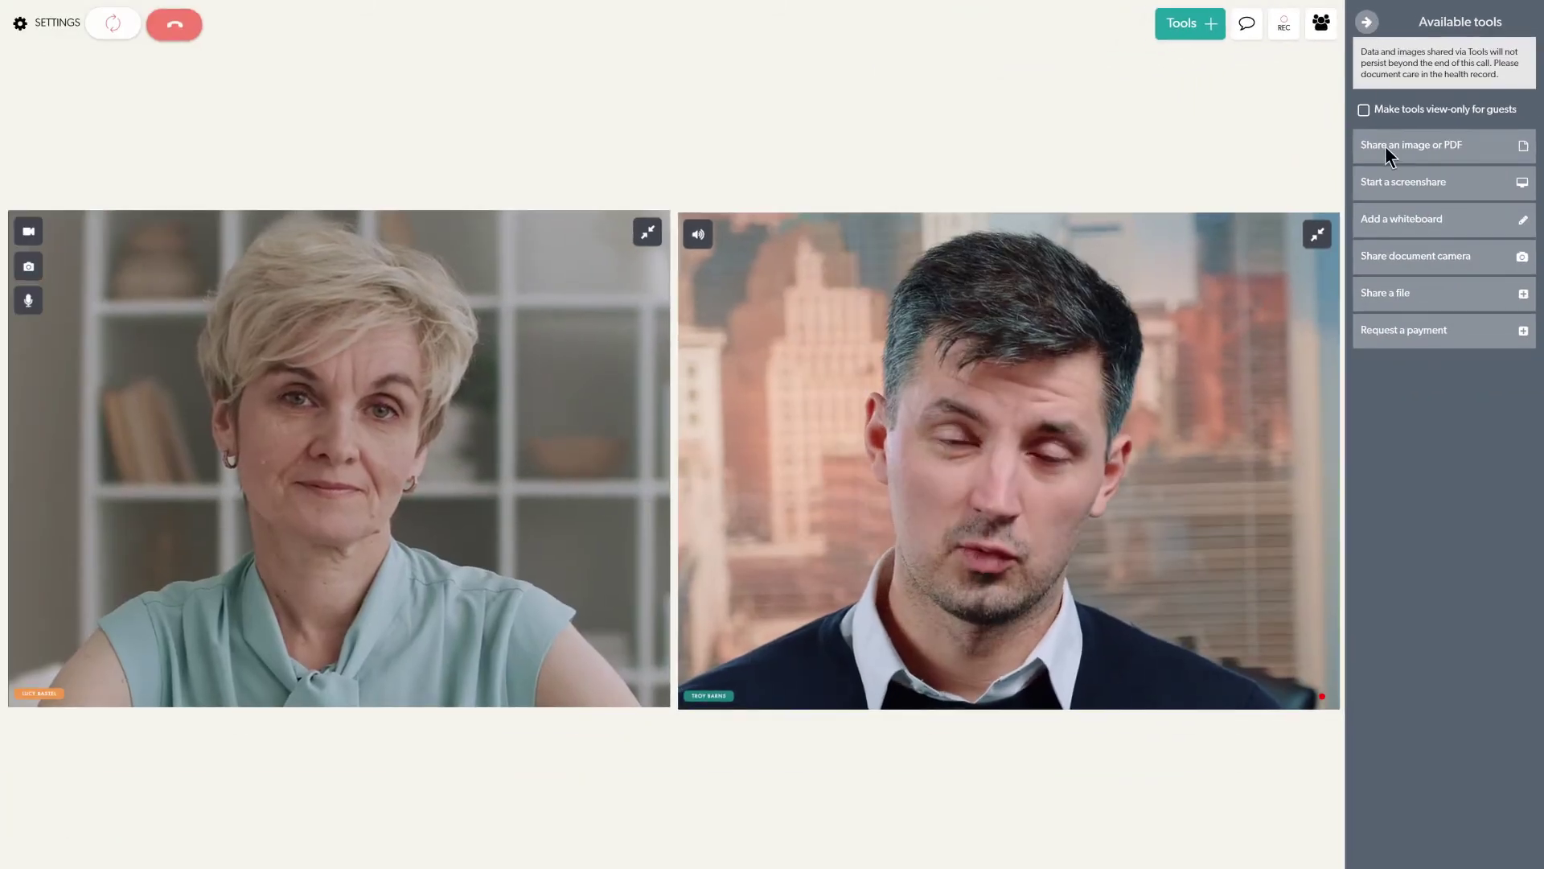
{"action": "left_click", "coordinate": [1394, 217]}
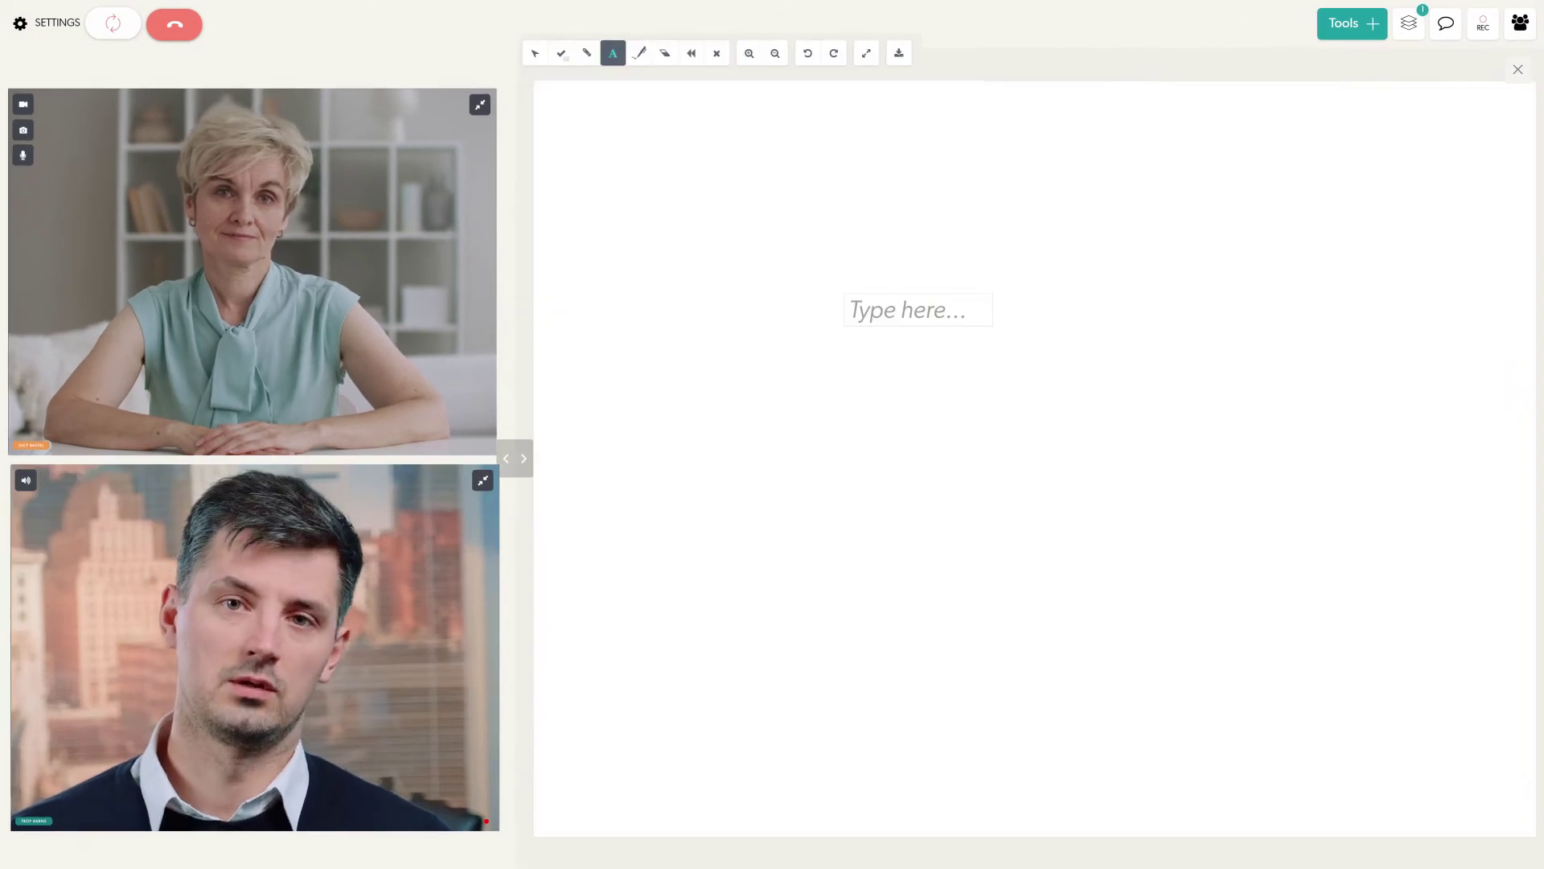
{"action": "type", "text": "Thoughts"}
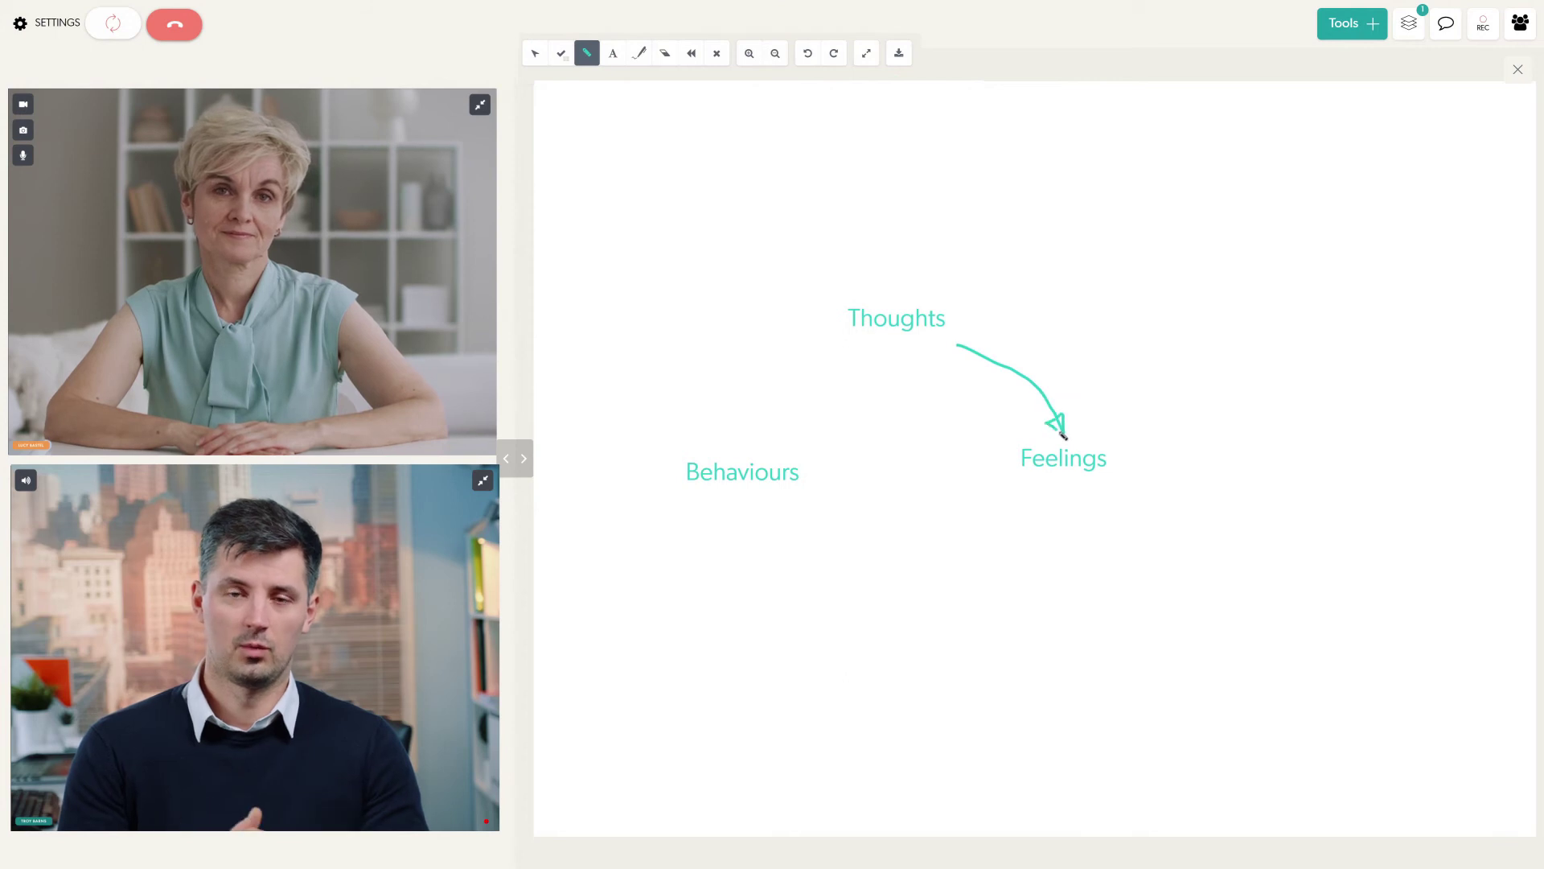
{"action": "left_click_drag", "start_coordinate": [1066, 506], "coordinate": [769, 535]}
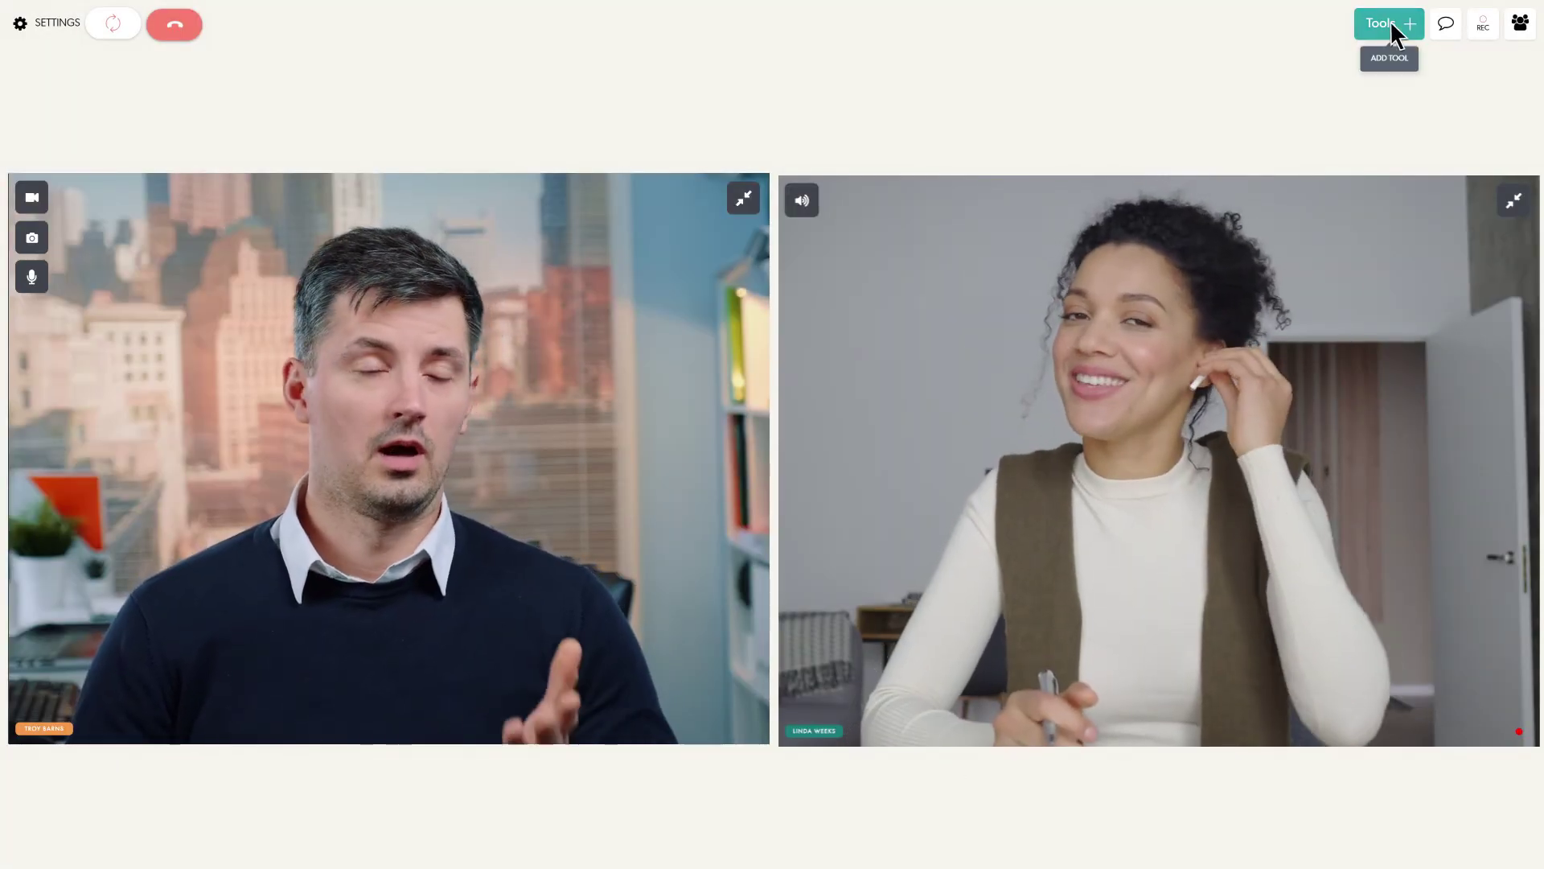
Share DASS-21.pdf in the call and review the Window and Chrome Tab screenshare options.
{"action": "left_click", "coordinate": [1390, 22]}
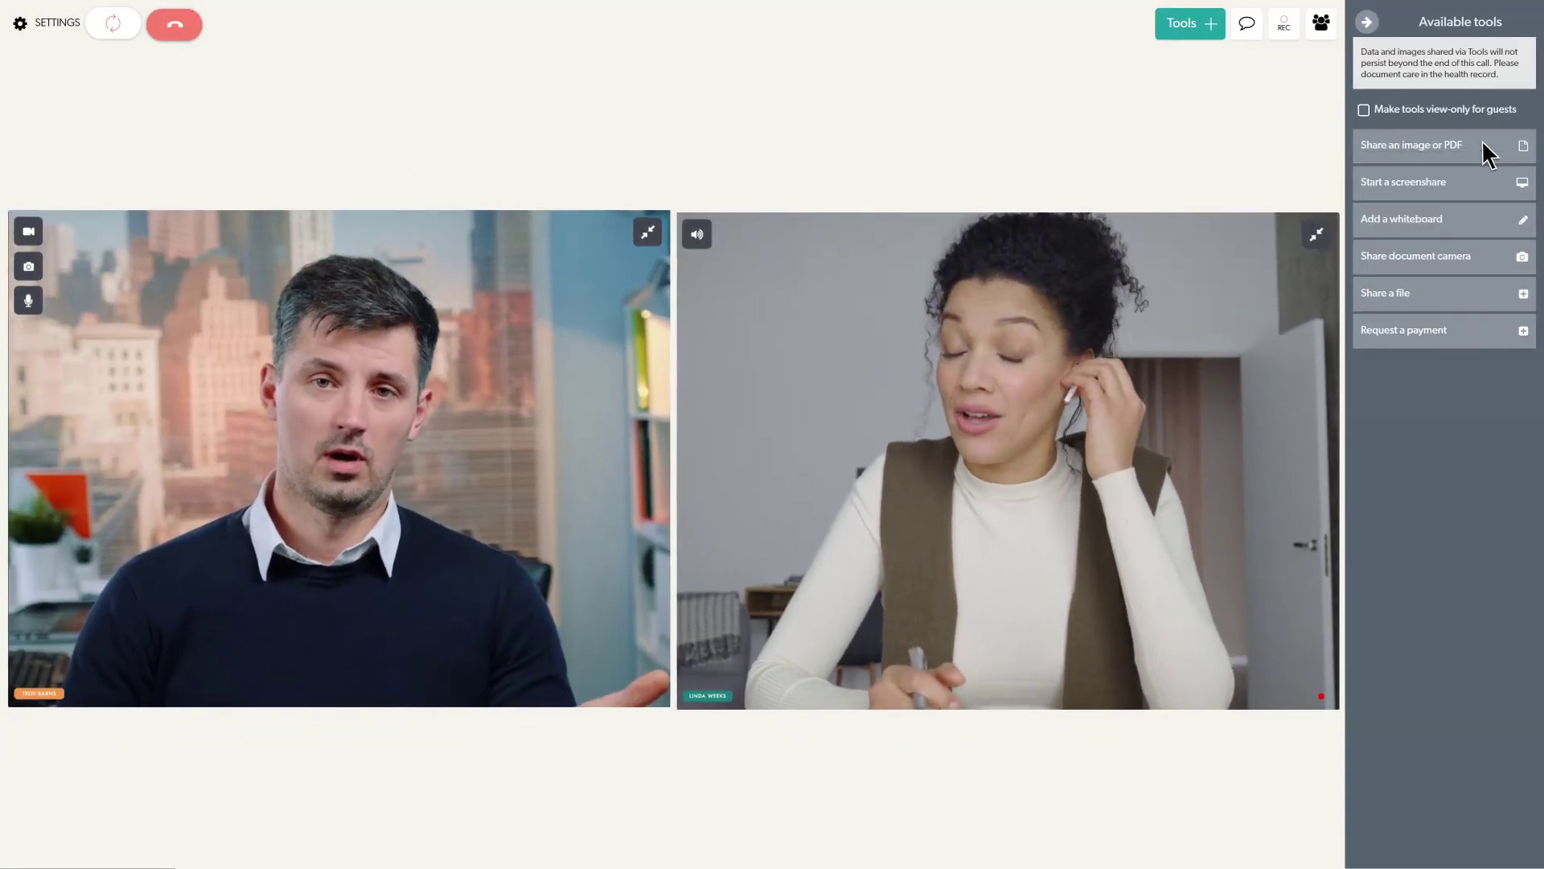
{"action": "left_click", "coordinate": [1483, 148]}
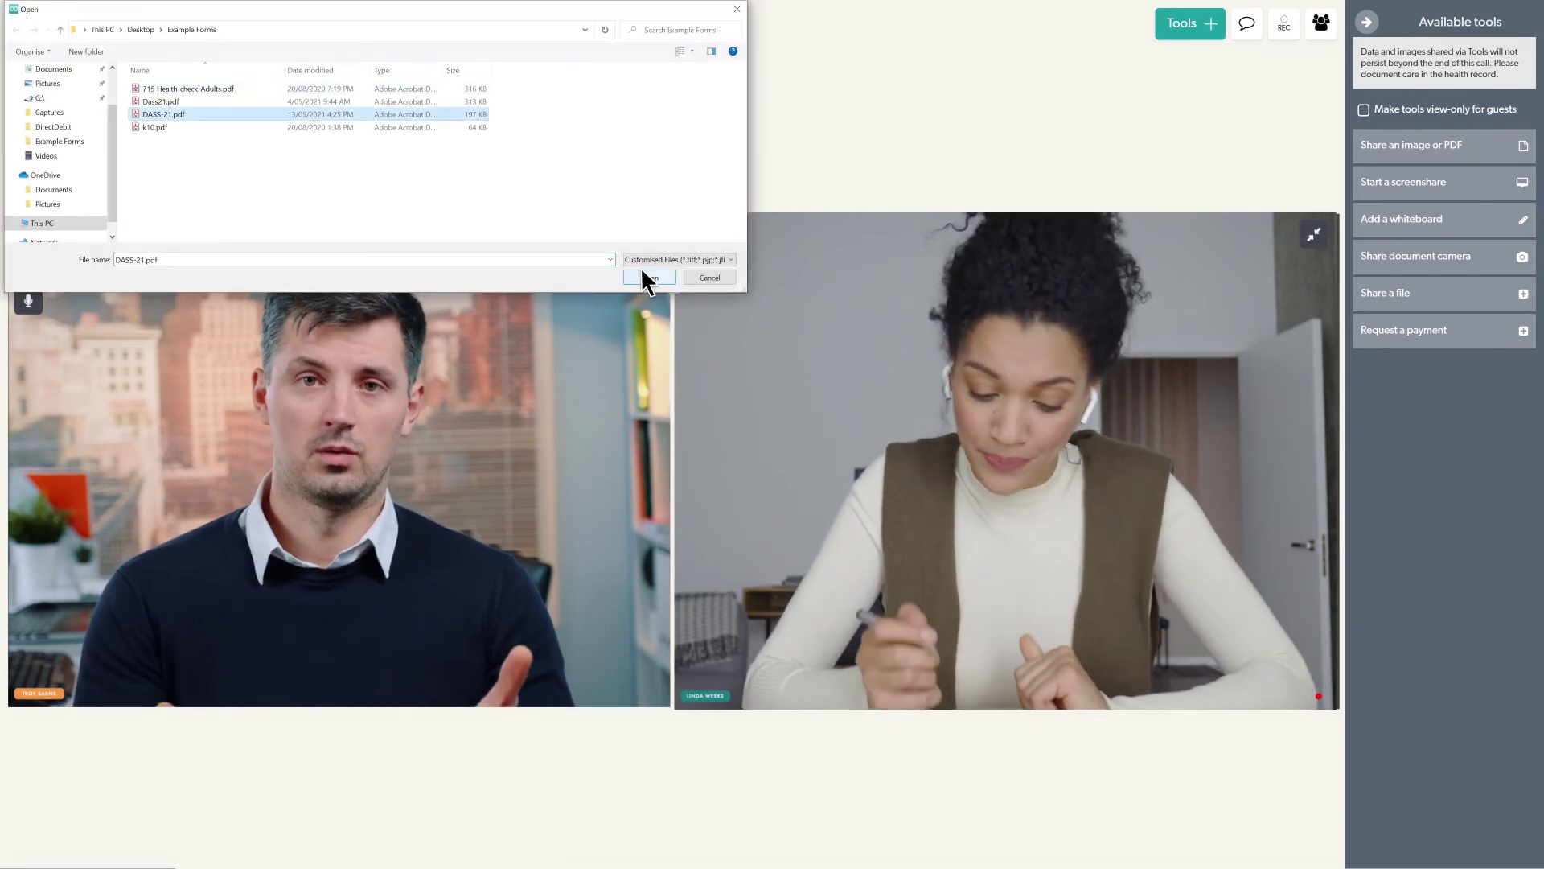
{"action": "left_click", "coordinate": [642, 274]}
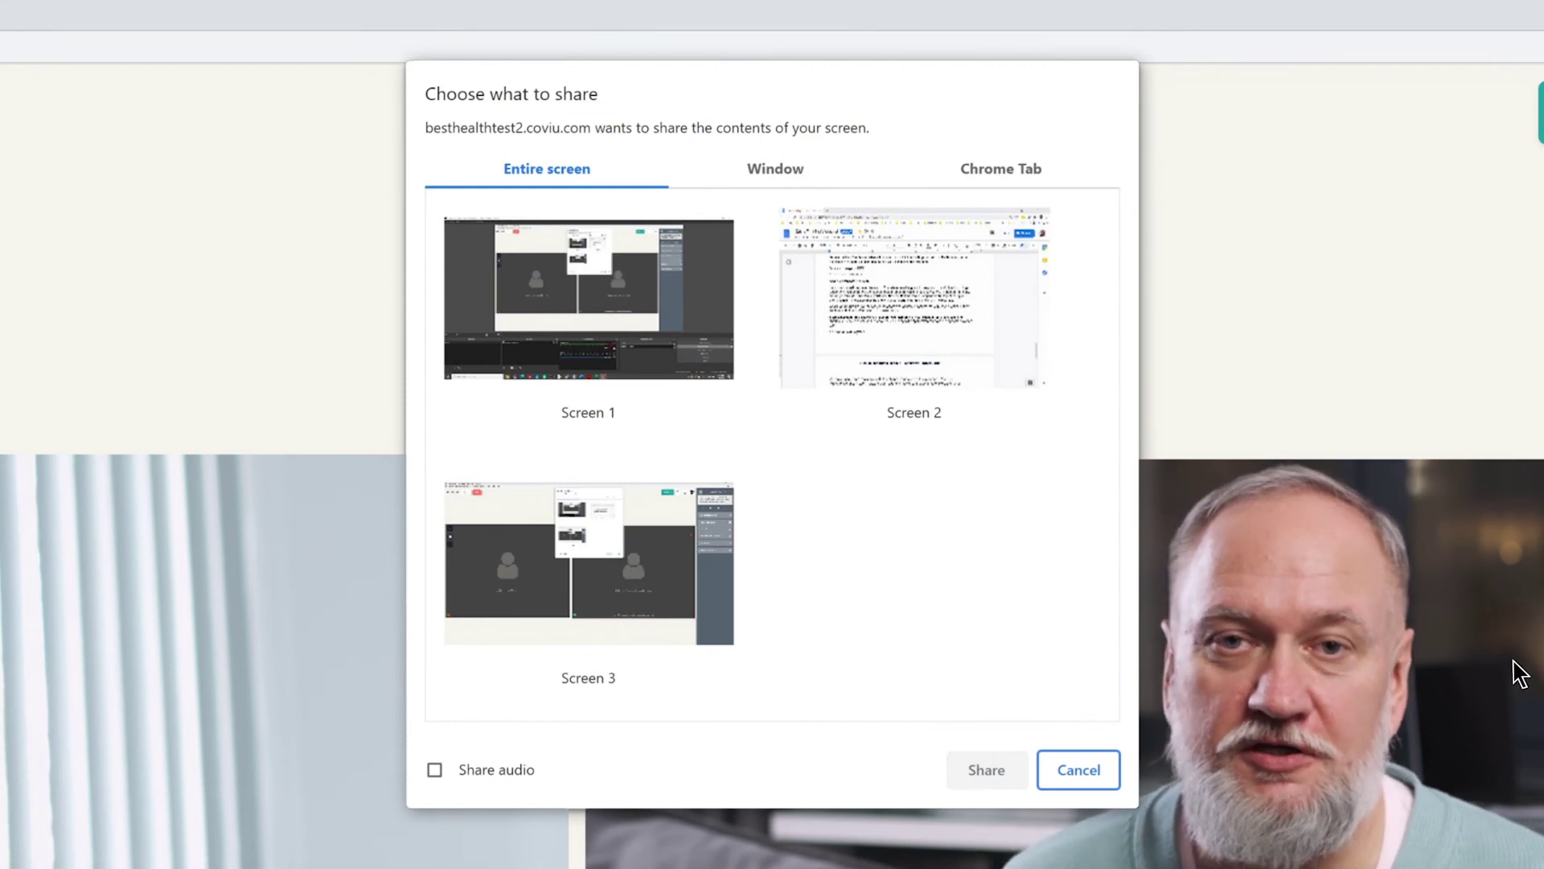
{"action": "left_click", "coordinate": [820, 161]}
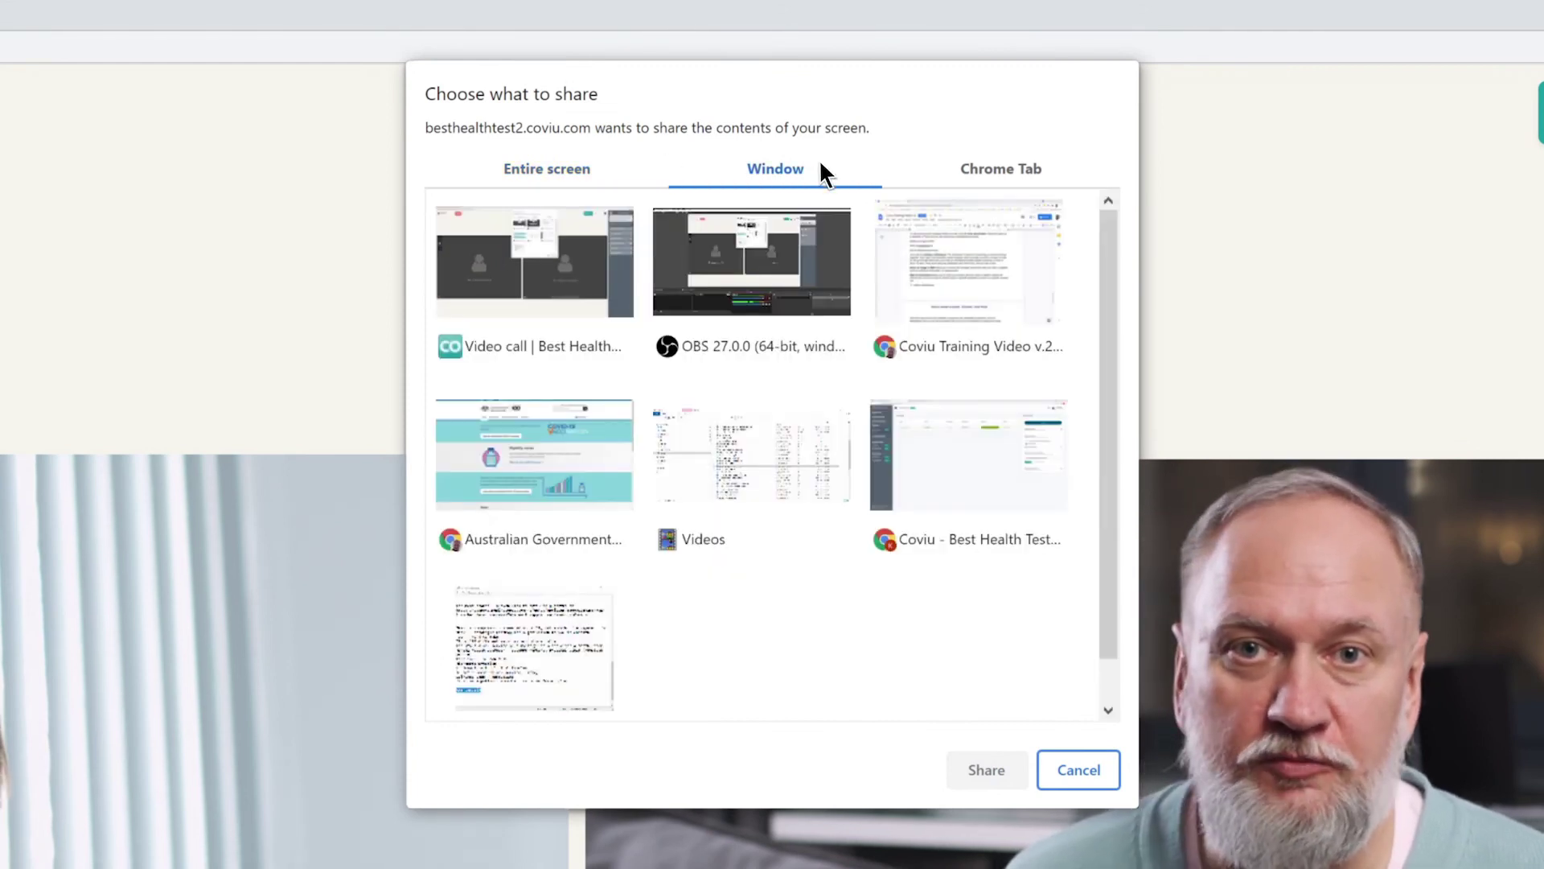
{"action": "left_click", "coordinate": [1068, 159]}
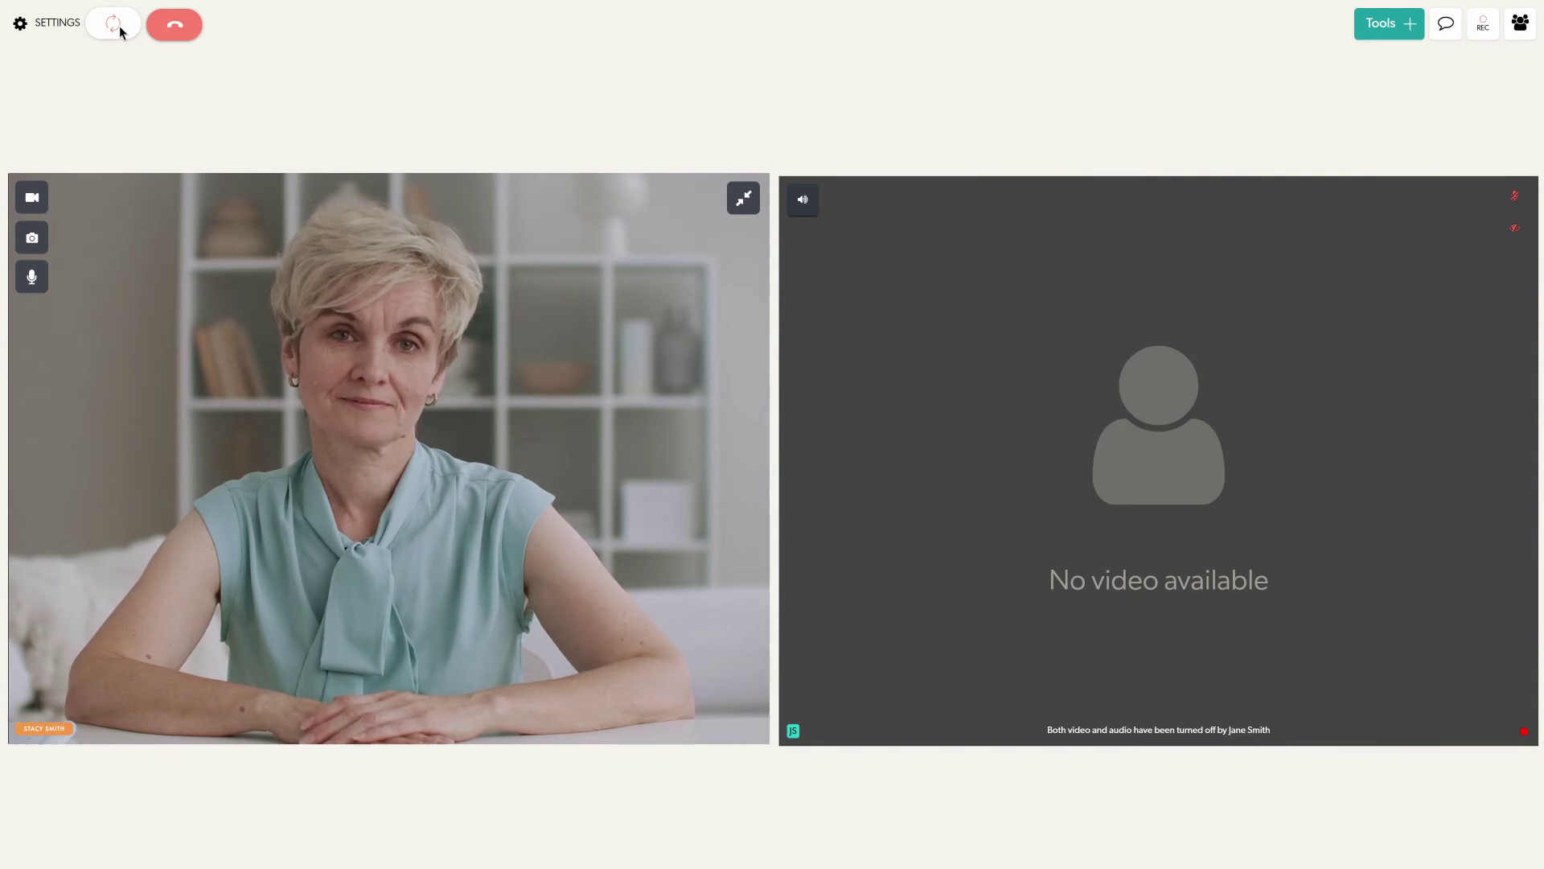
{"action": "left_click", "coordinate": [120, 26]}
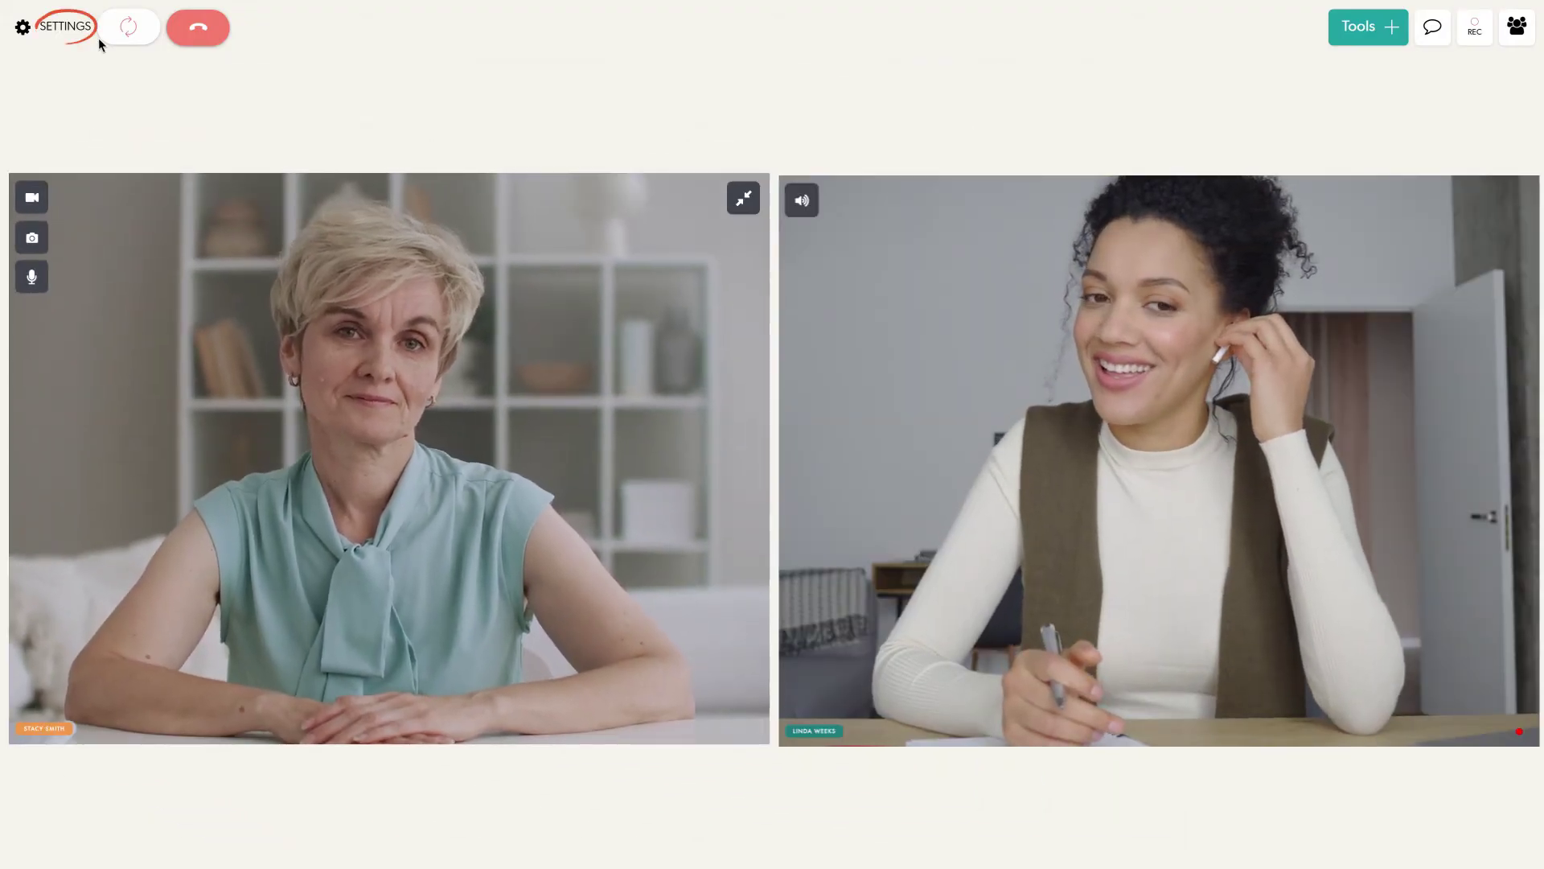
{"action": "left_click", "coordinate": [60, 36]}
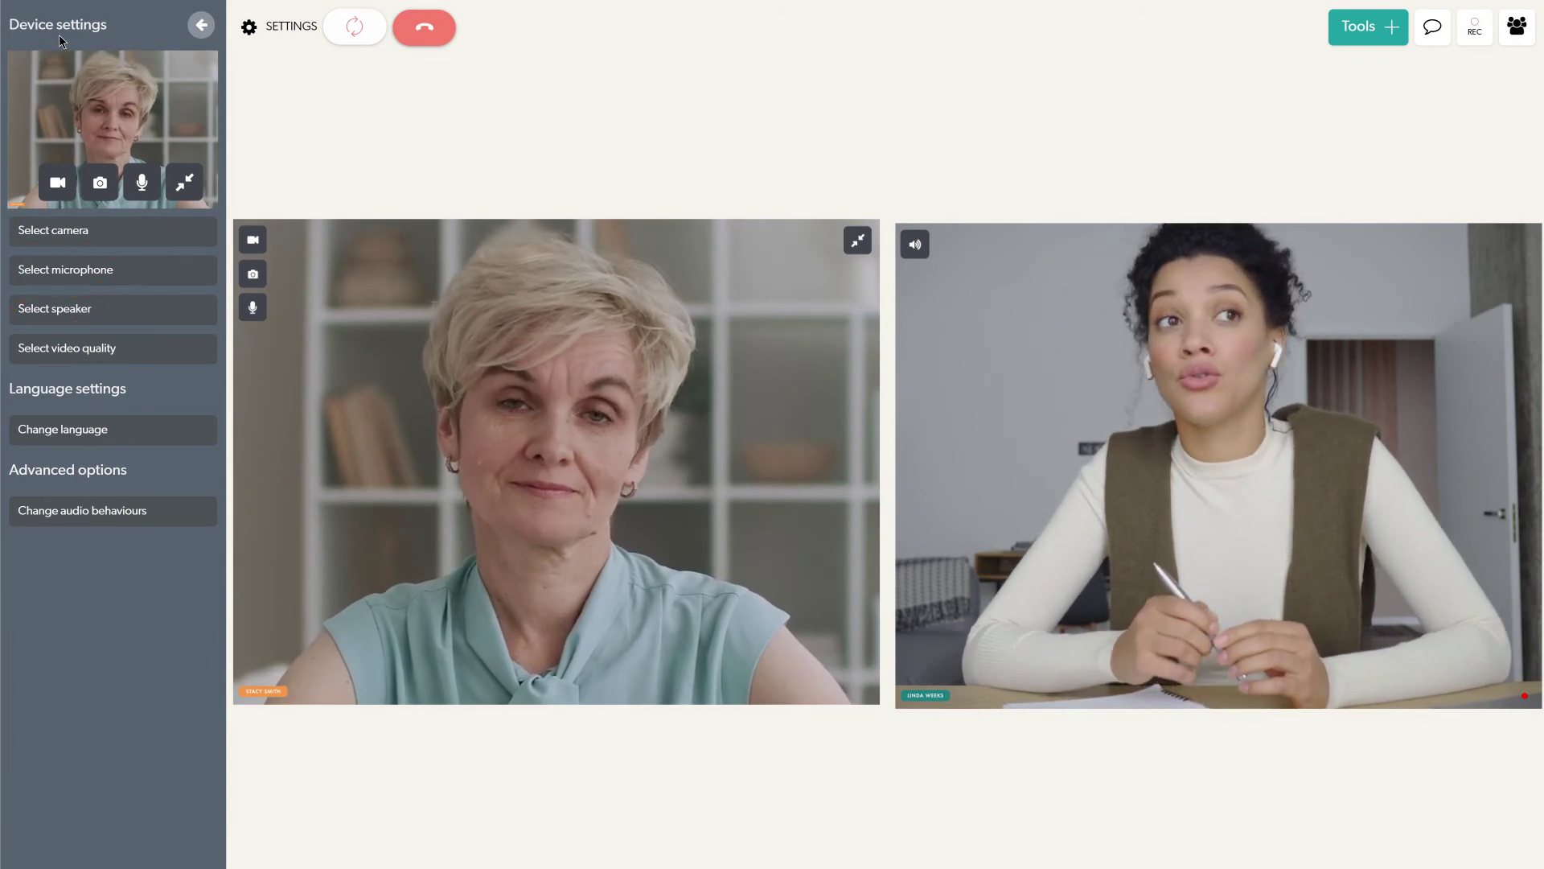
{"action": "left_click", "coordinate": [248, 29]}
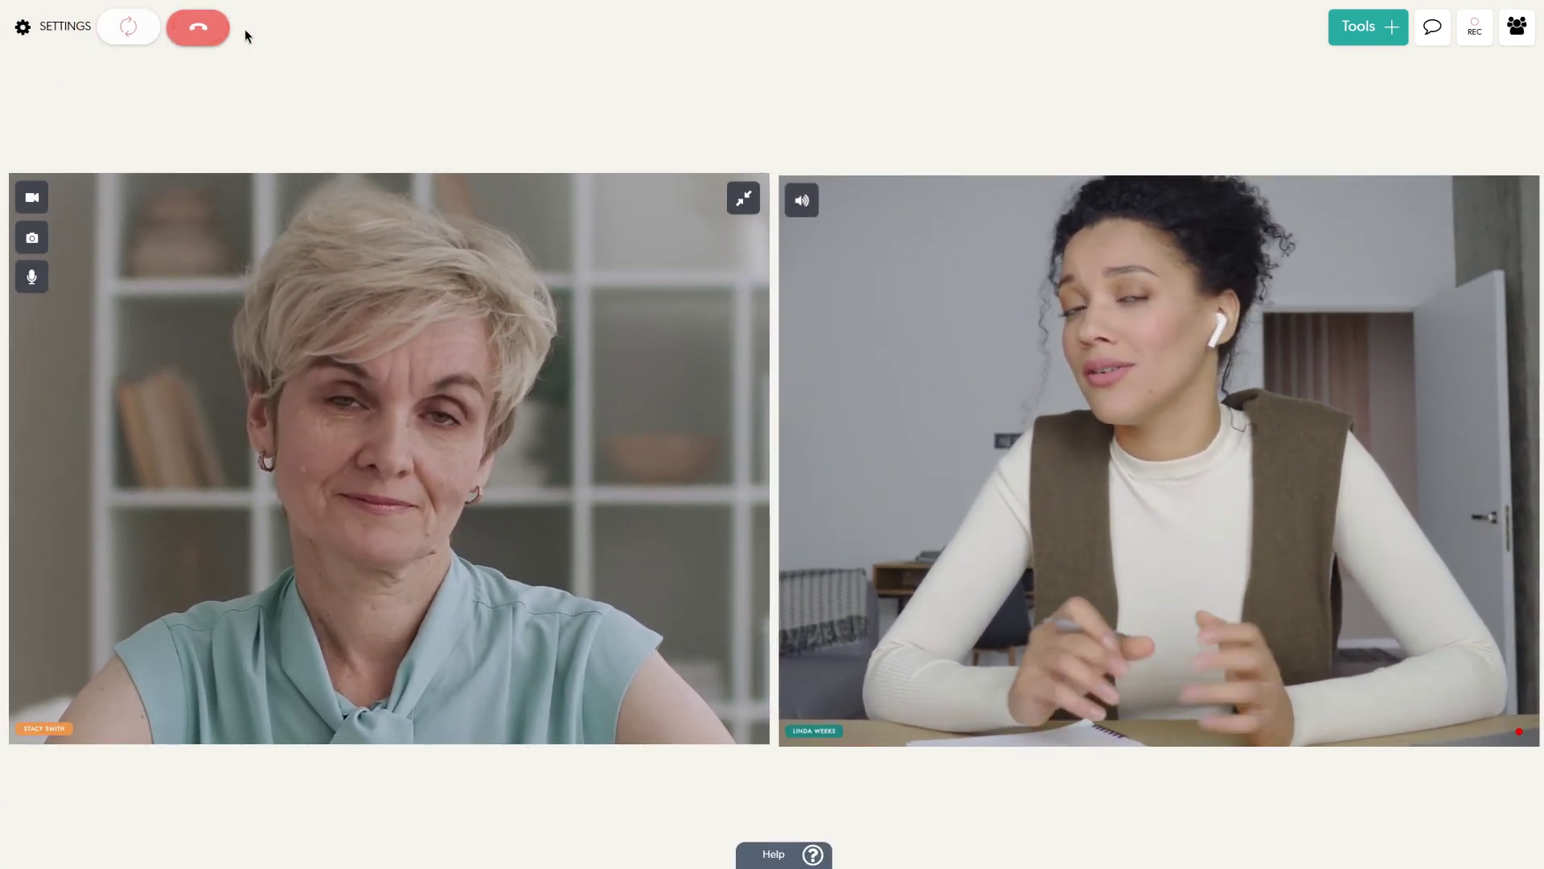
{"action": "left_click", "coordinate": [757, 857]}
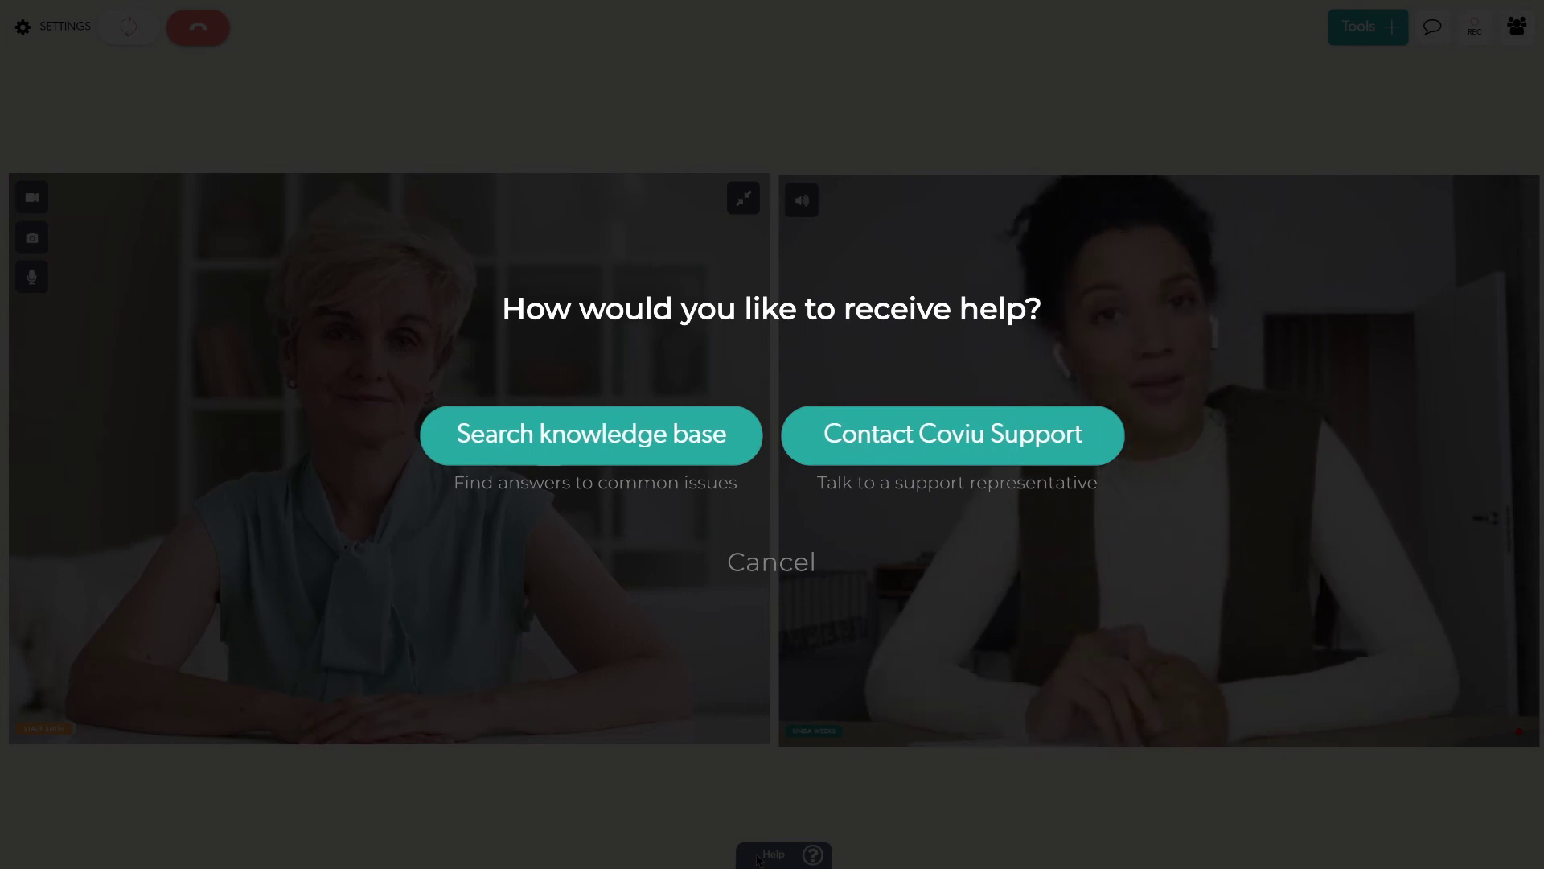
{"action": "left_click", "coordinate": [757, 857]}
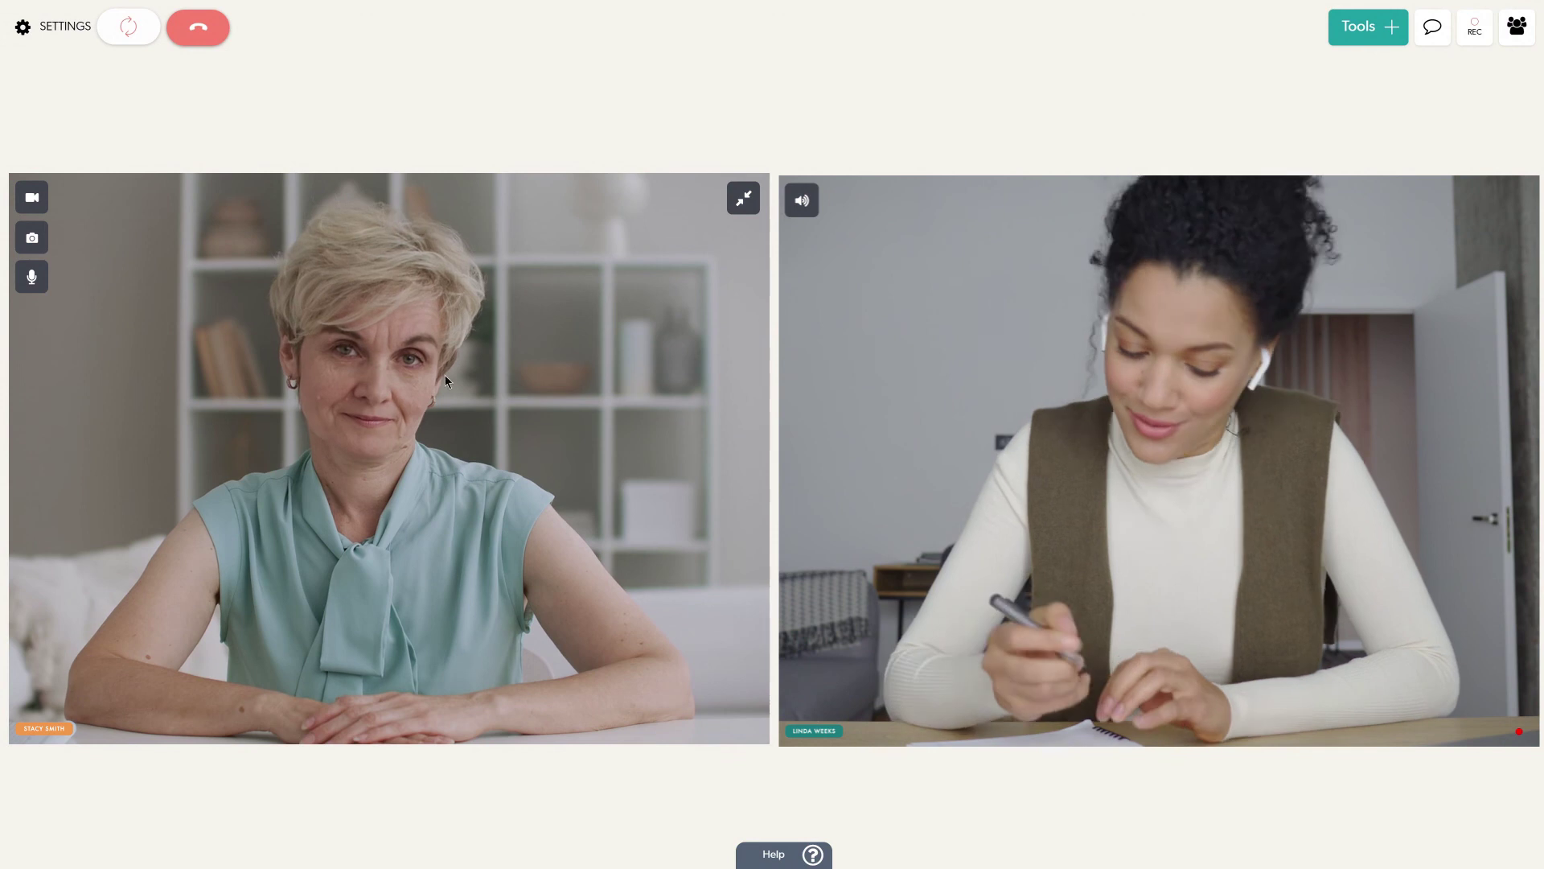
Hang up the video call to bring up the Leave call or End call prompt.
{"action": "left_click", "coordinate": [199, 29]}
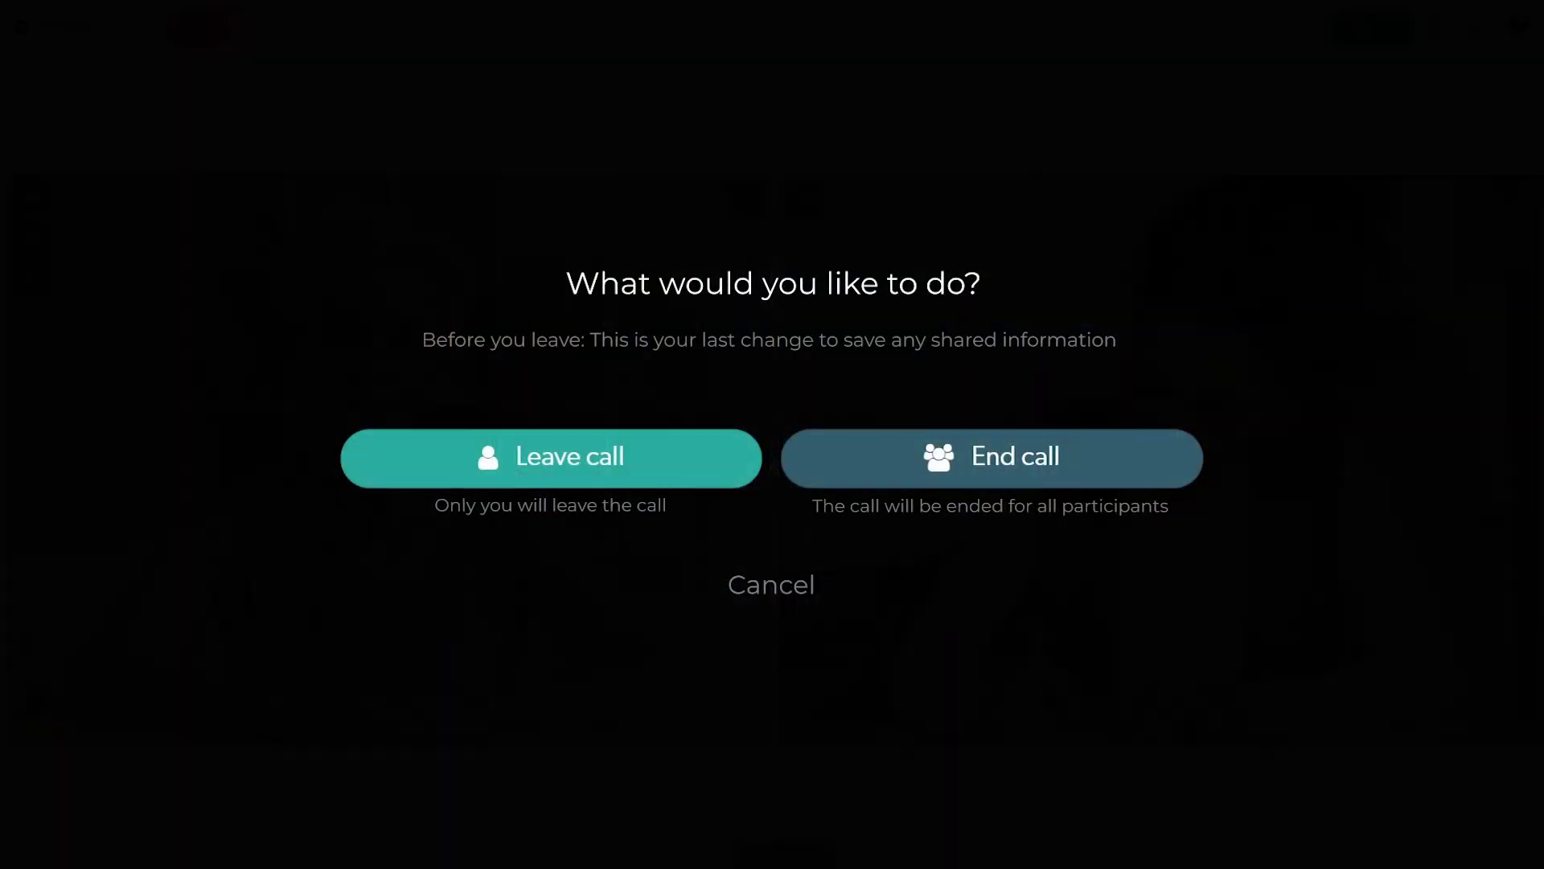